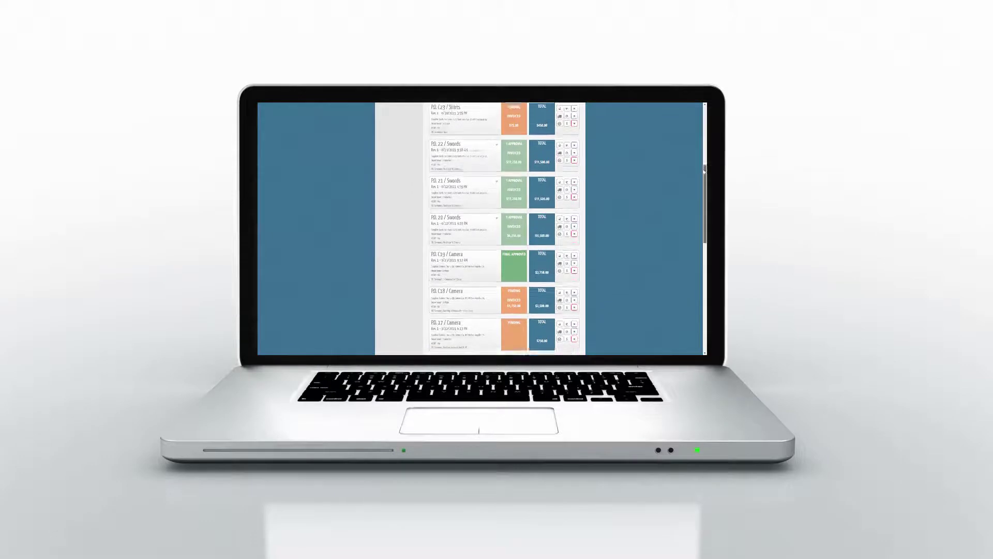
left_click(478, 184)
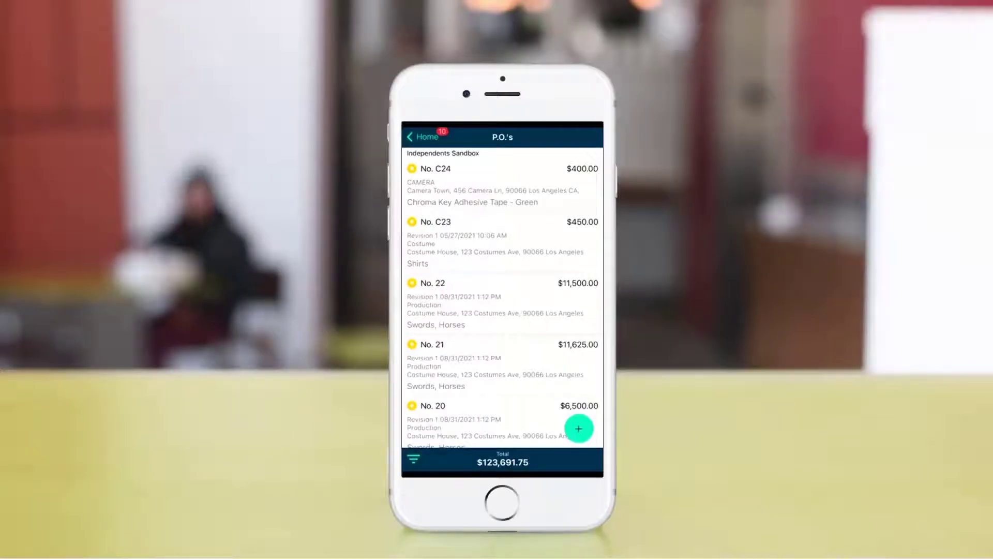
scroll(502, 297, "down", 3)
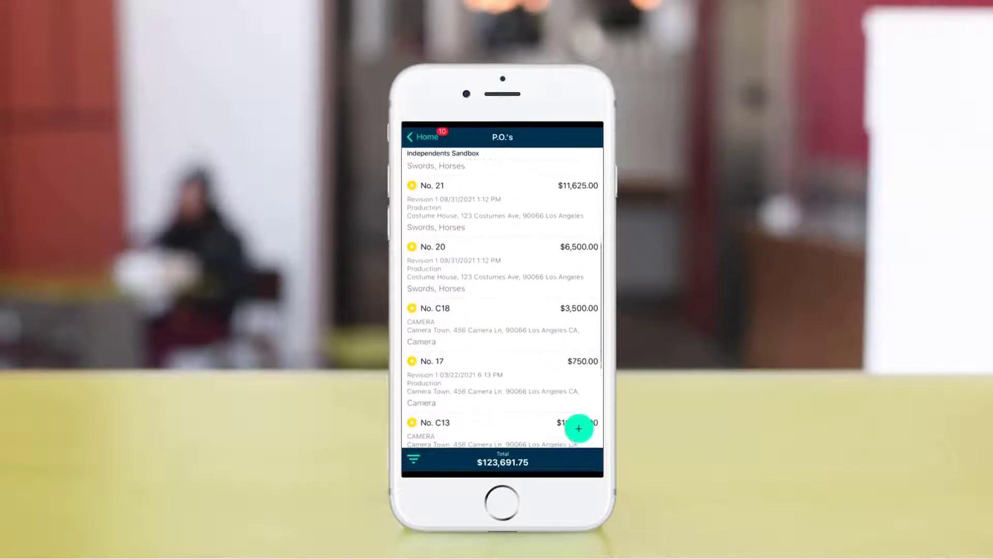
left_click(503, 302)
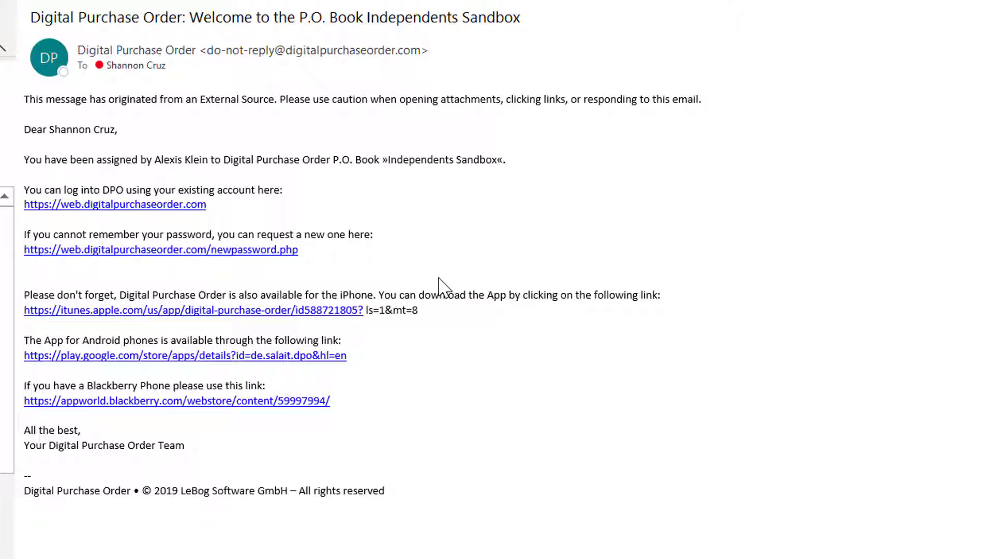
Step: Follow the web login link in the welcome email, log in, and open the Independents Sandbox P.O. book
left_click(203, 205)
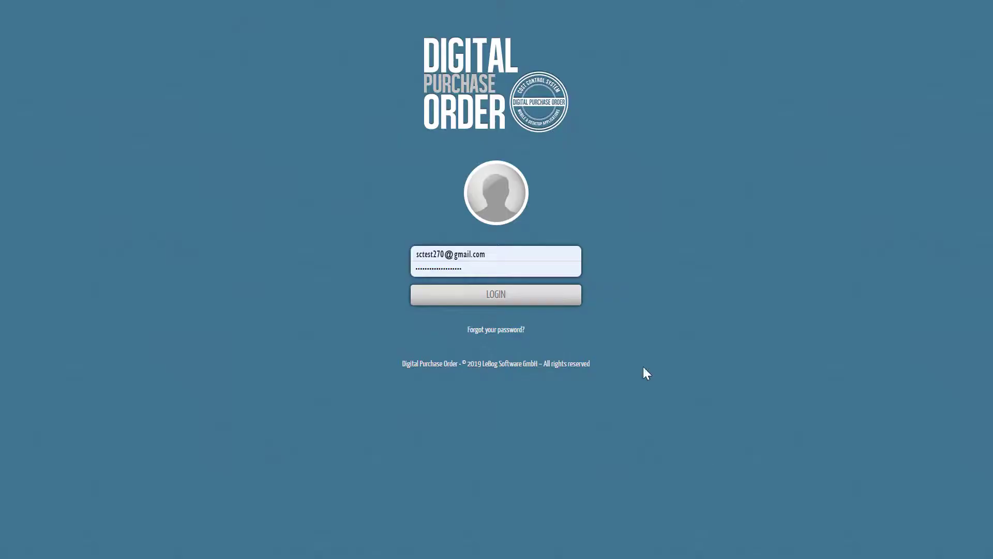
left_click(543, 297)
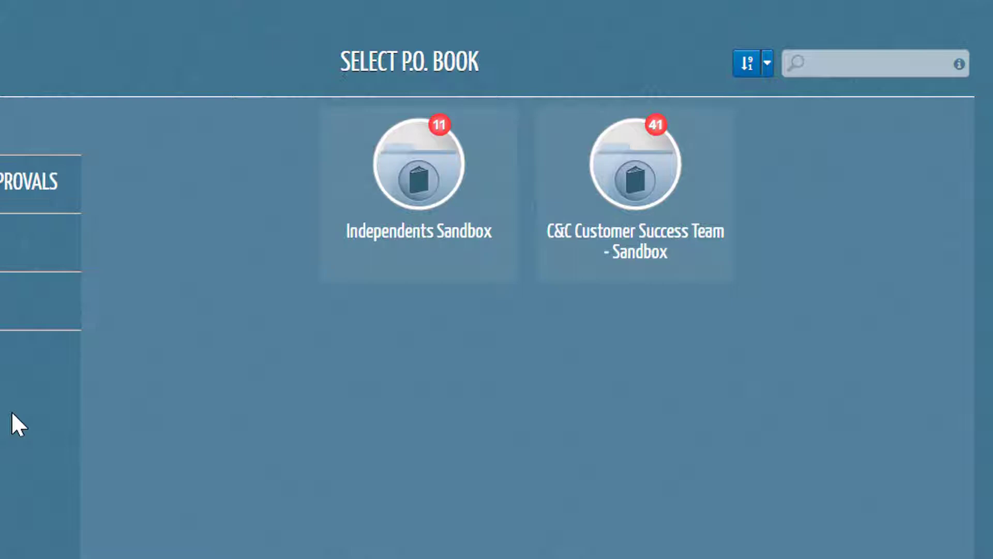
left_click(370, 246)
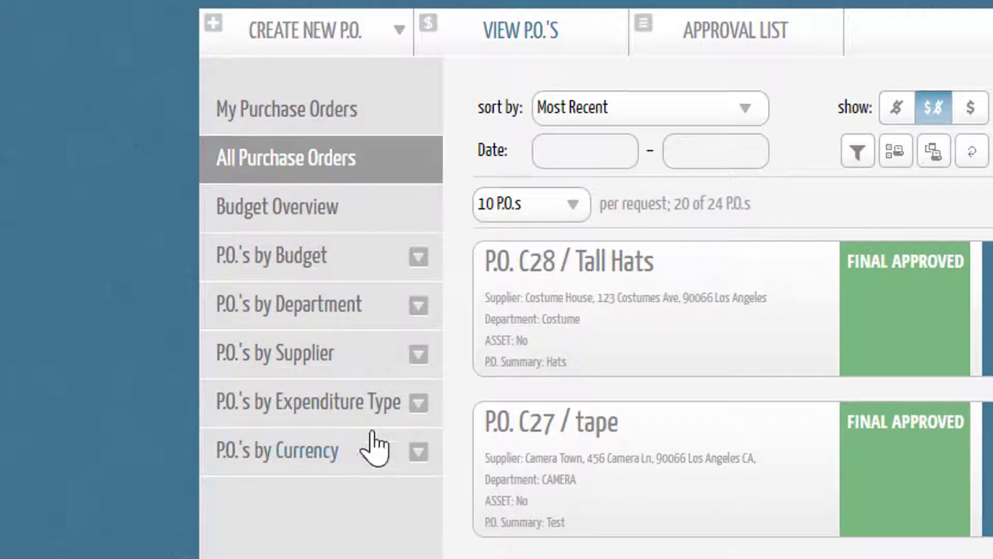
Step: Expand the P.O.'s by Supplier category to look over its suppliers, and collapse it again
left_click(385, 368)
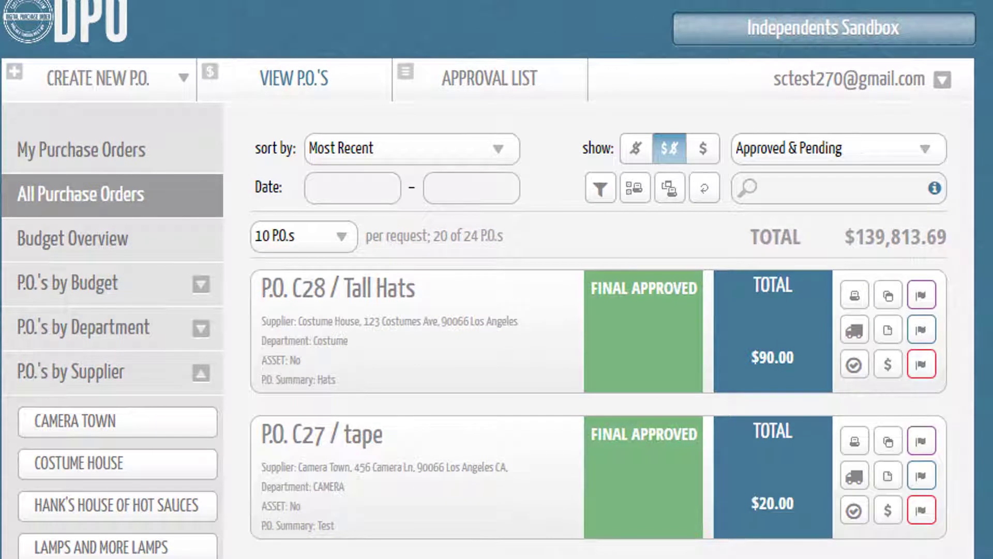
left_click(164, 373)
left_click(166, 421)
left_click(161, 463)
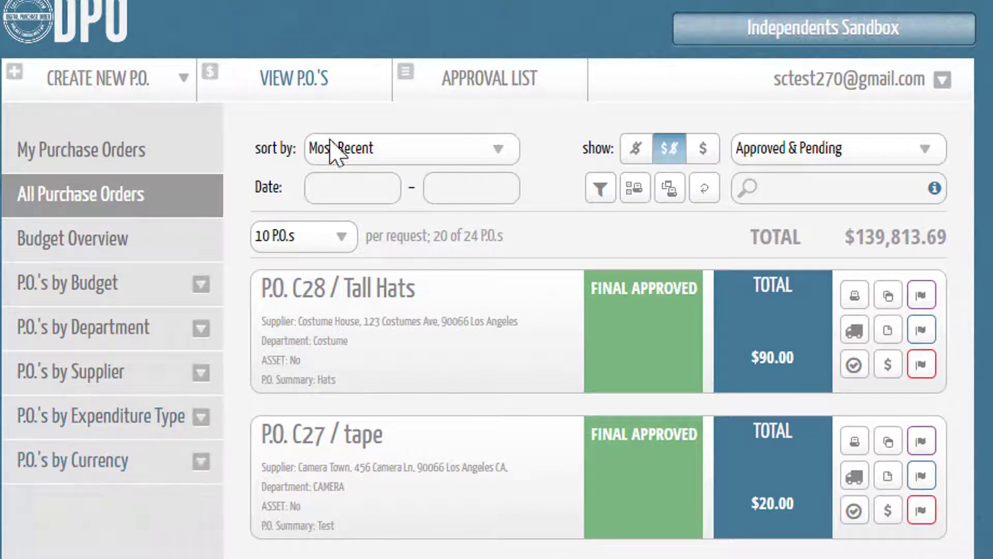
Step: Review the available sort orders and approval-status filters for the purchase order list
left_click(349, 156)
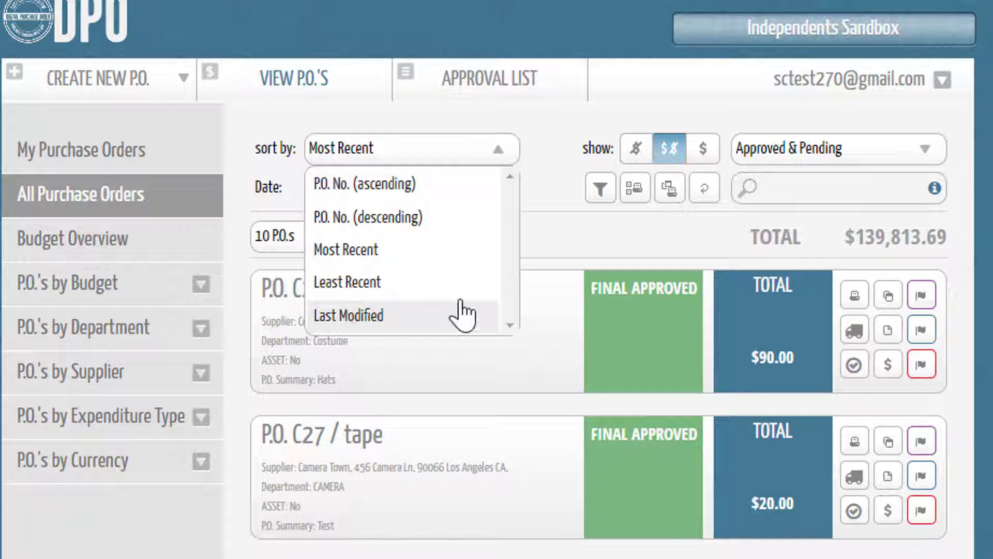
left_click(811, 158)
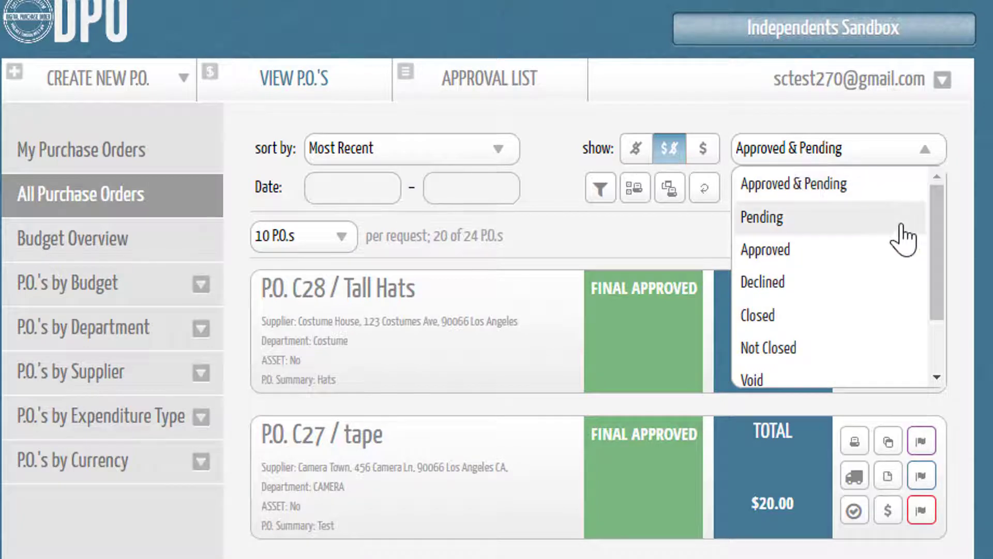
mouse_move(933, 214)
left_mouse_down()
mouse_move(936, 295)
mouse_move(947, 220)
left_mouse_up()
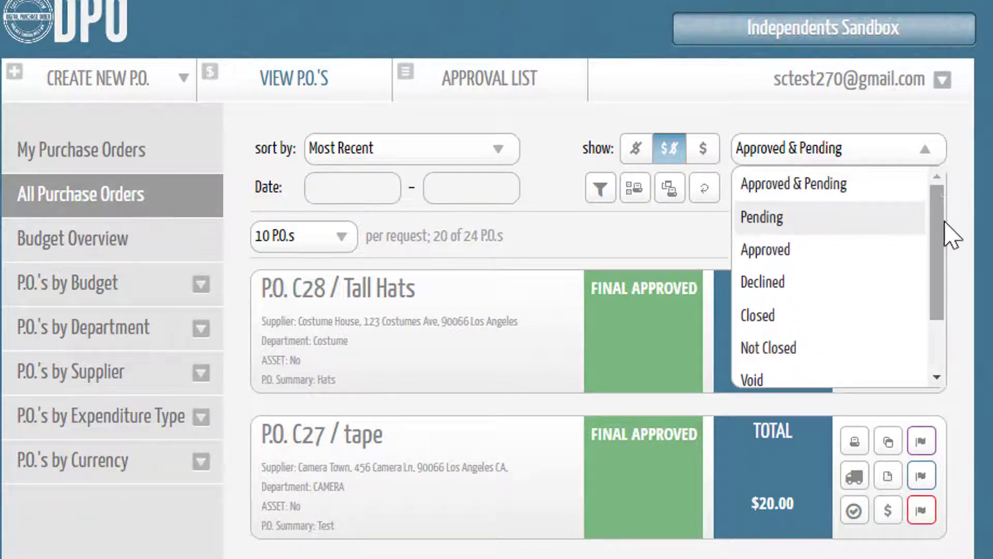
left_click(925, 152)
Step: Open the advanced search, examine its sort options, and exit without applying any criteria
left_click(600, 190)
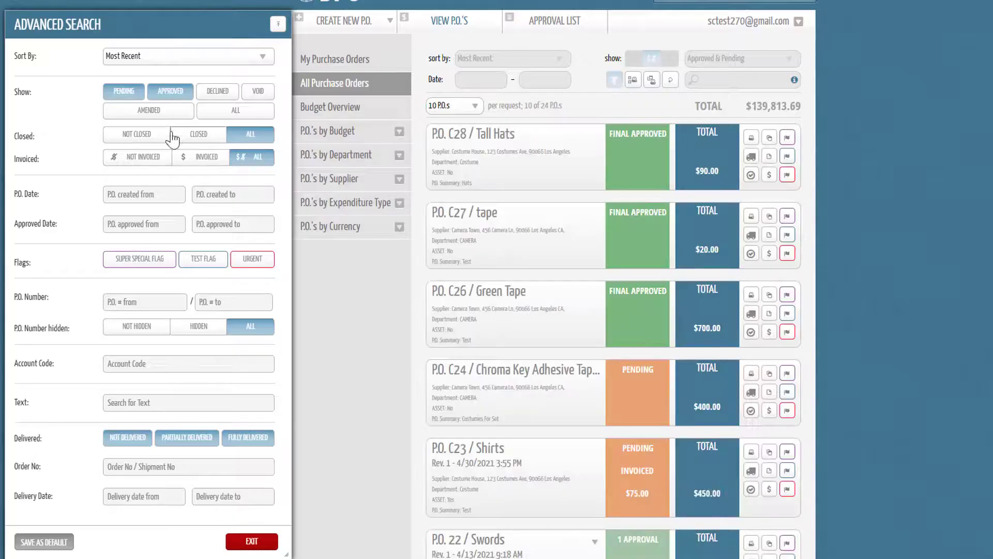
left_click(194, 58)
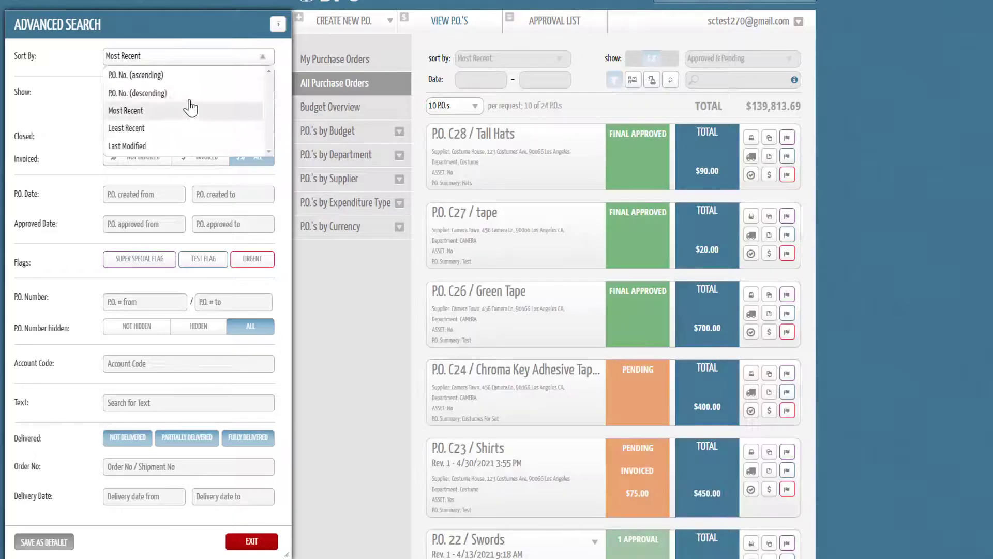
left_click(205, 59)
left_click(236, 545)
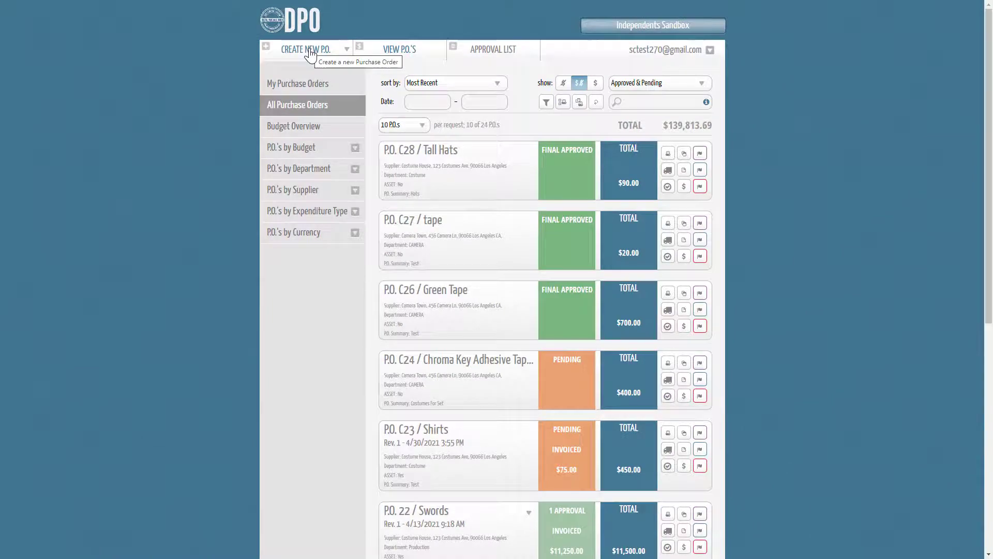
Step: Start a new purchase order for the Costume department with Costume House as supplier, and continue to the components
left_click(309, 52)
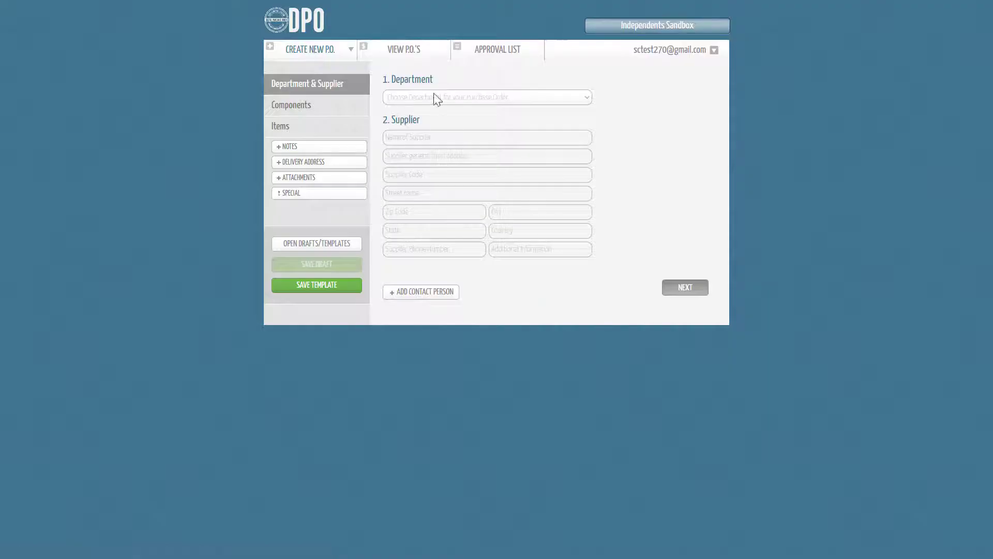
left_click(436, 98)
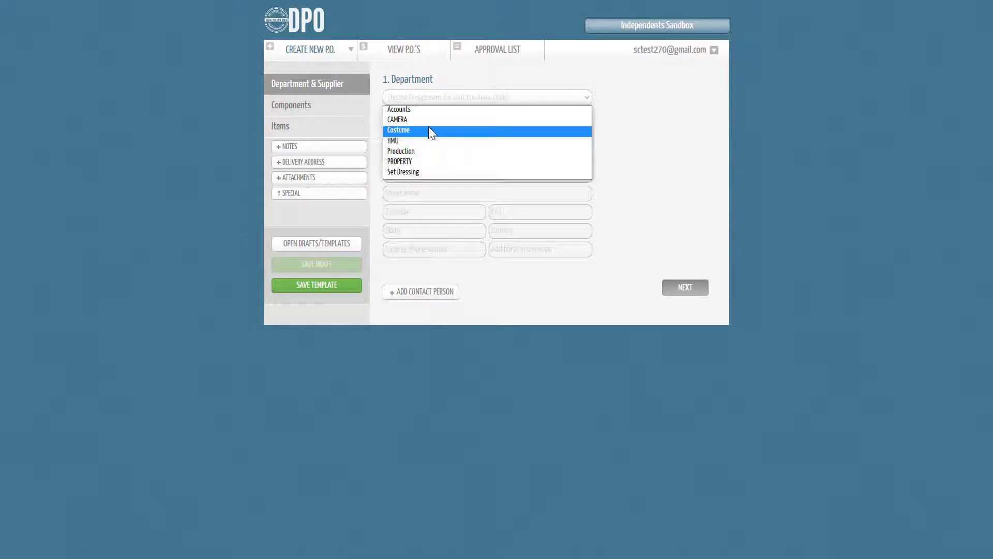
left_click(428, 130)
left_click(428, 136)
type("Co")
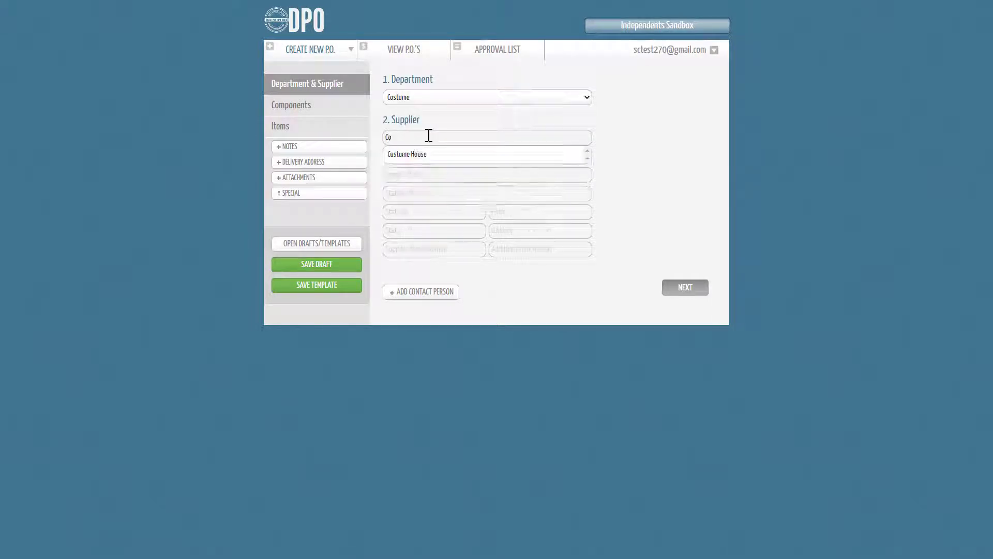
left_click(427, 155)
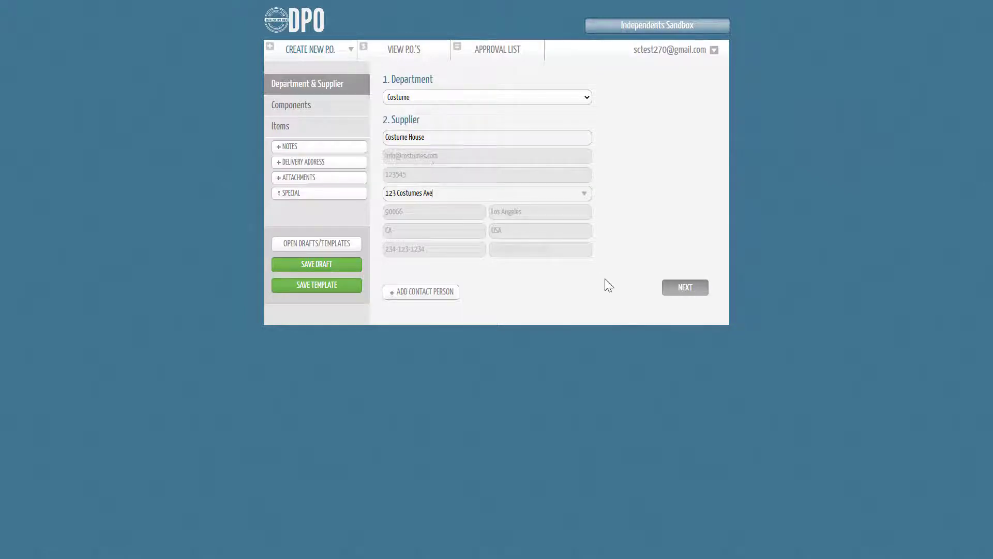
left_click(688, 298)
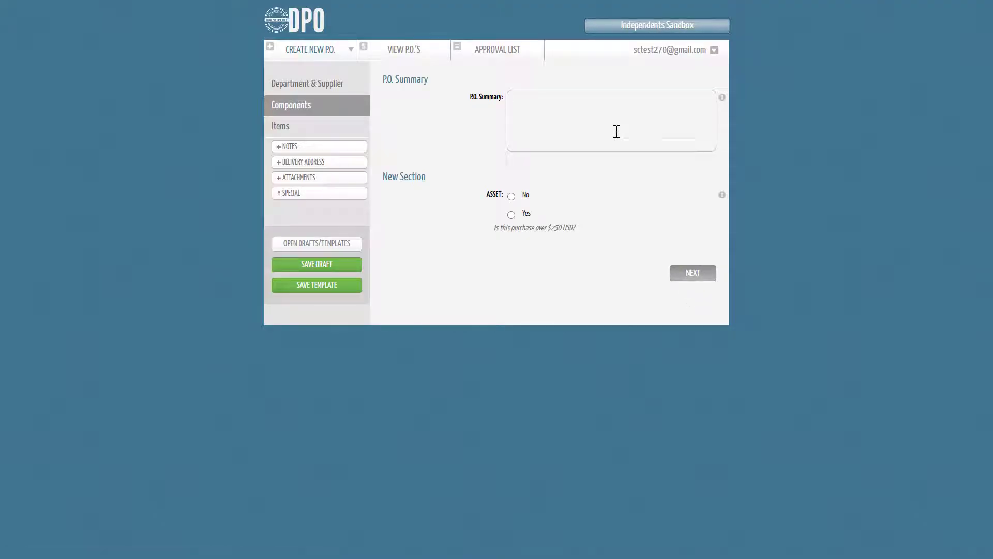
Step: Enter "Hats" as the P.O. summary, mark the asset question No, and continue to the items
type("Hats")
left_click(511, 196)
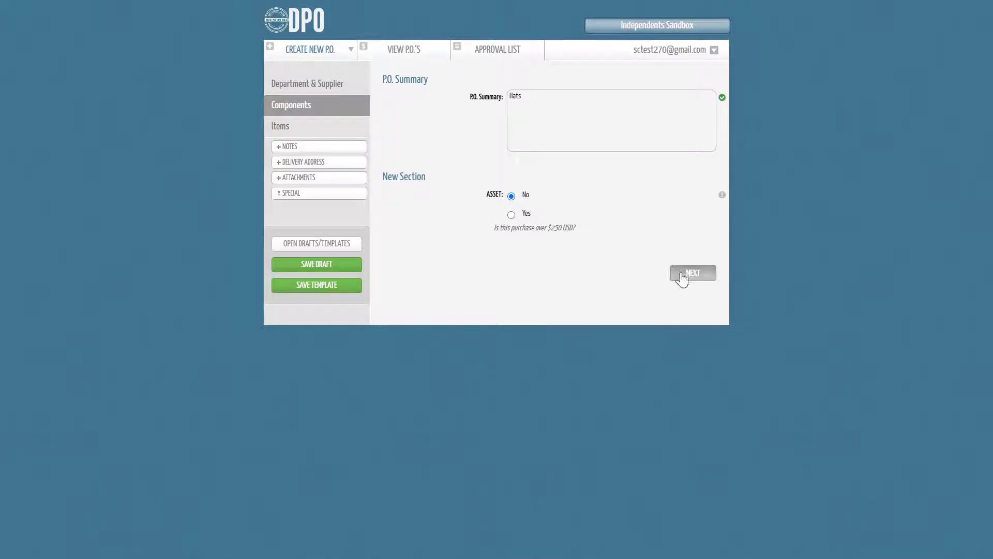
left_click(682, 275)
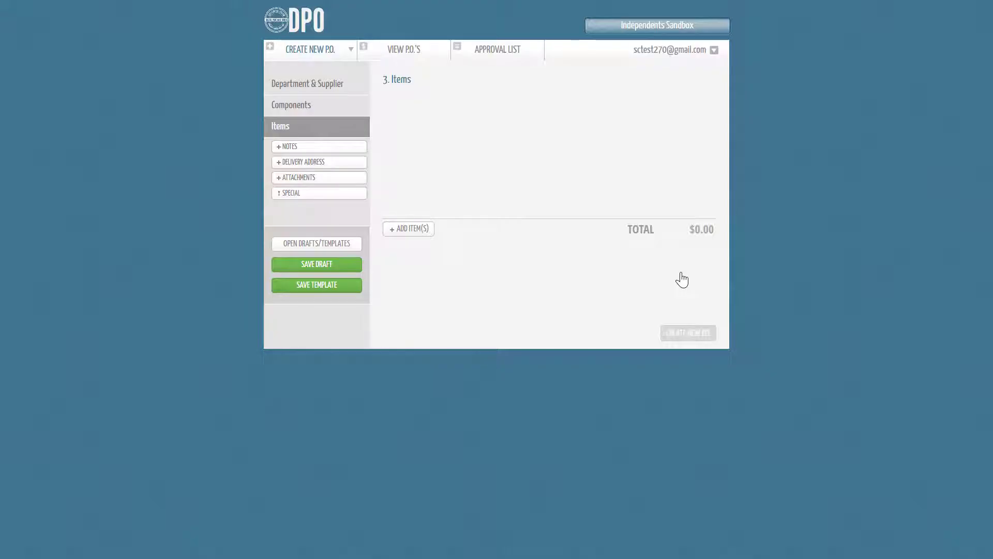
Step: Start a new item named "Black Hats" with the description "For scenes 5 & 6"
left_click(415, 232)
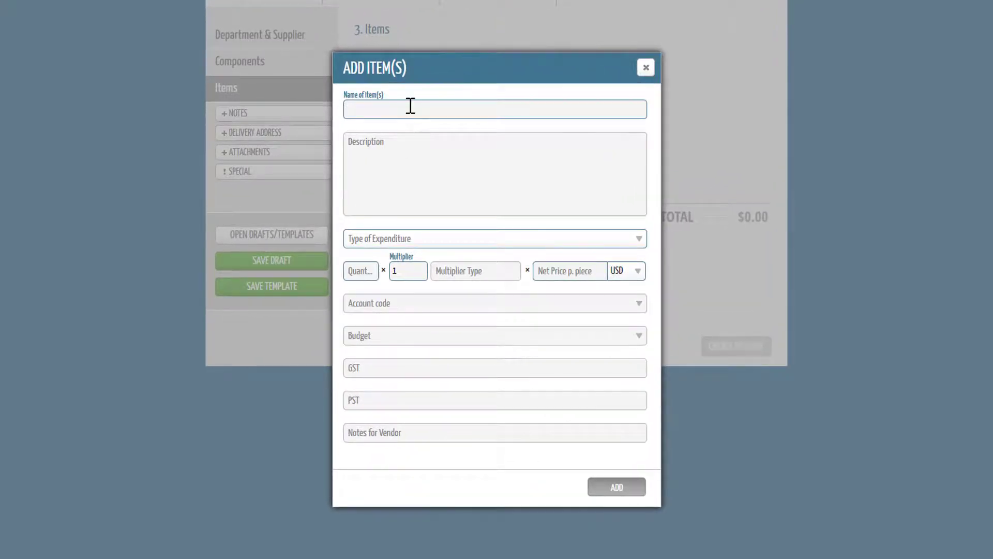
type("Black Hats")
left_click(416, 172)
type("For s")
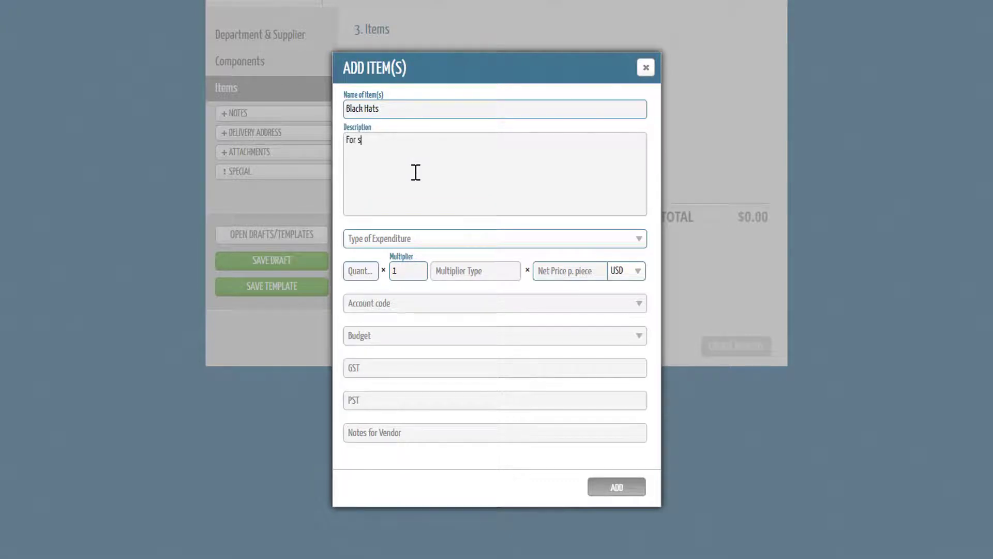
type("cenes 5 & 6")
left_click(447, 240)
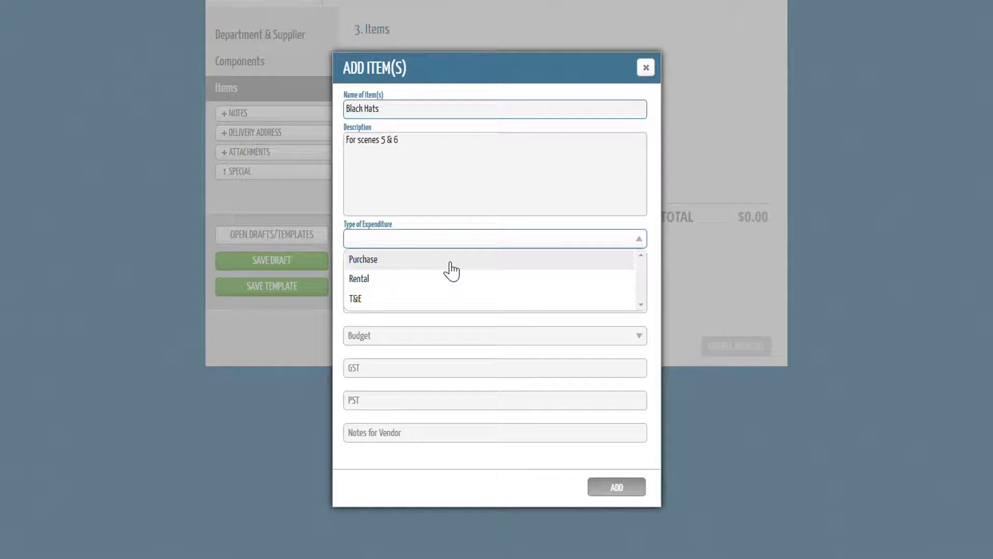
left_click(445, 286)
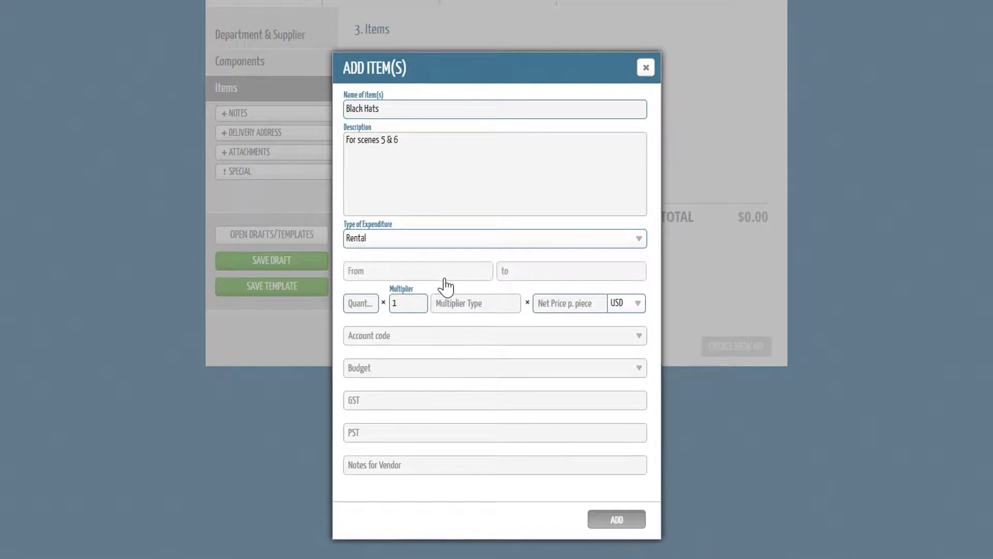
left_click(444, 279)
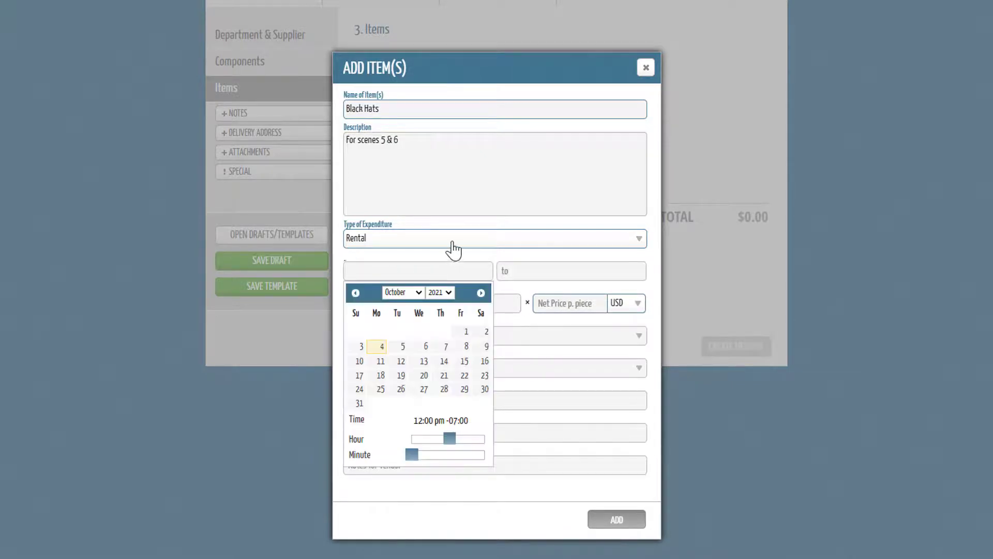
Step: Set the item's expenditure type to Purchase, with quantity 3 and a net price of 30.00 per piece, and check the currency options
left_click(451, 242)
left_click(448, 264)
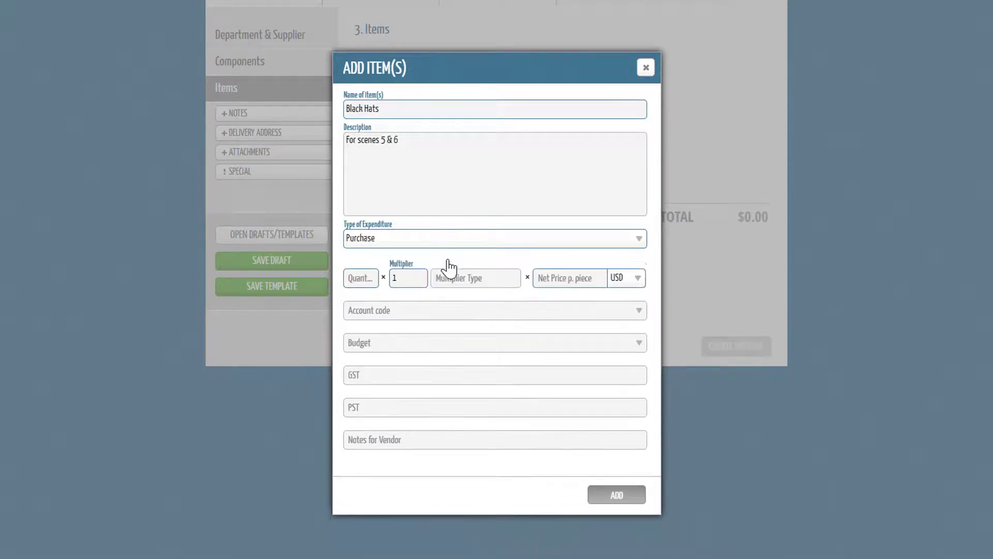
left_click(360, 273)
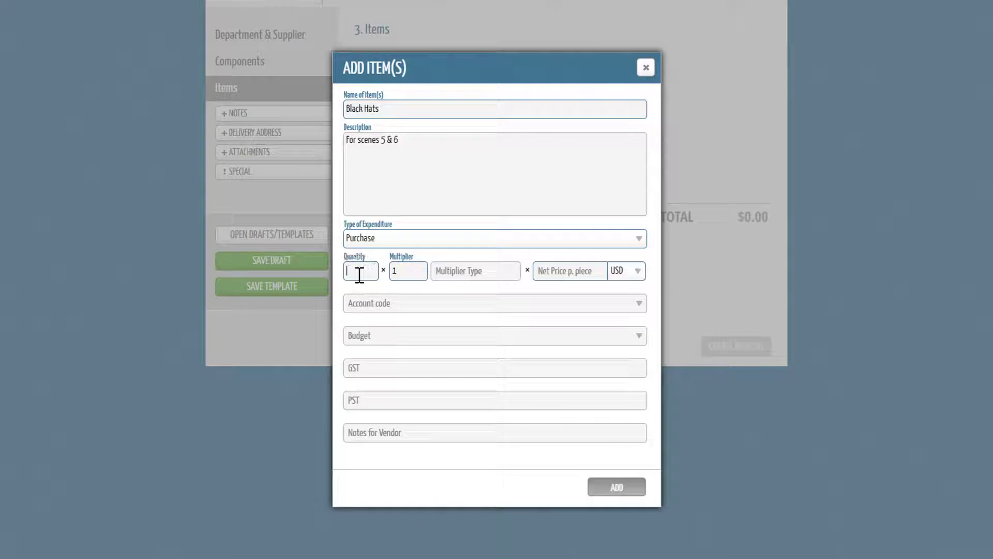
type("3")
left_click(572, 268)
type("30.00")
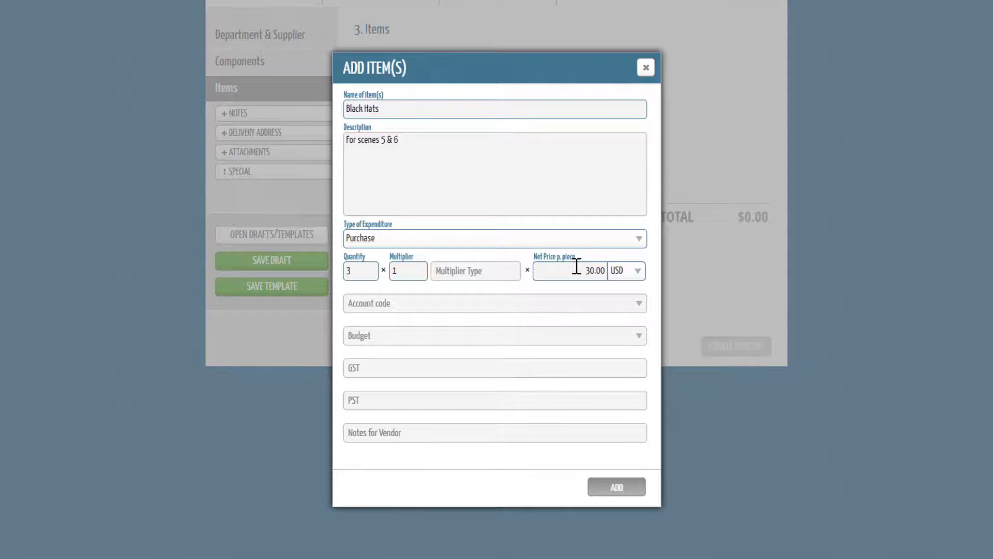
left_click(625, 275)
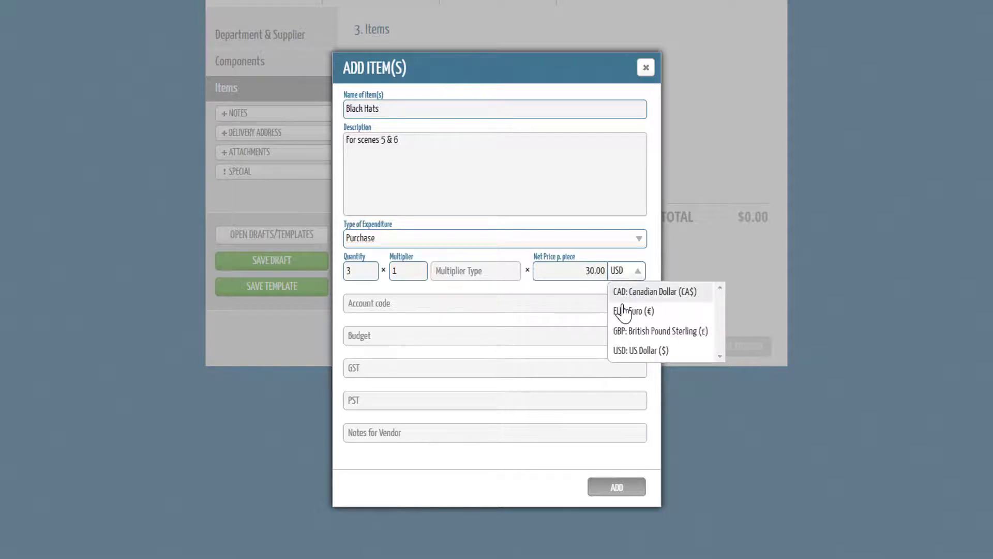
Step: Assign the WARDROBE account code and the Costume budget to the item, and add it to the purchase order
left_click(424, 309)
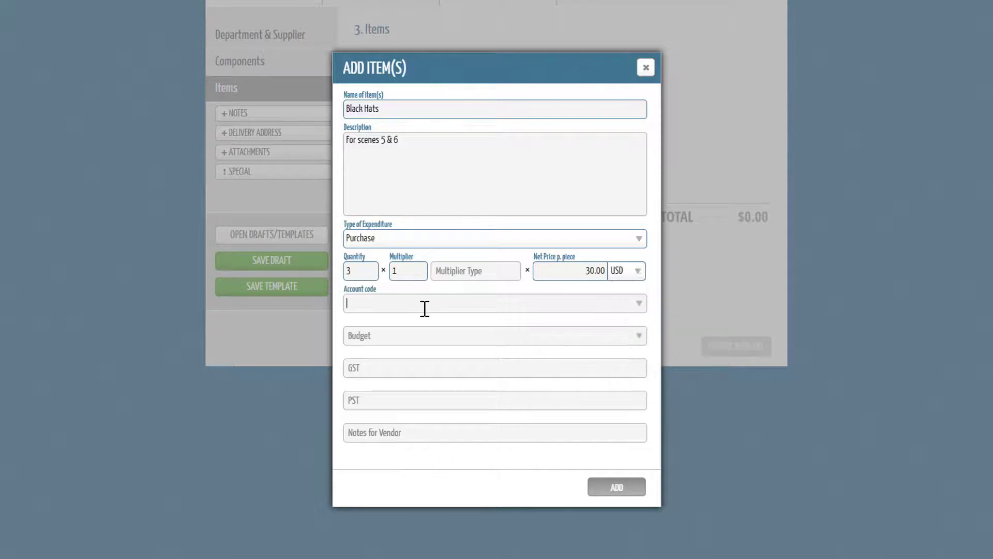
type("ard")
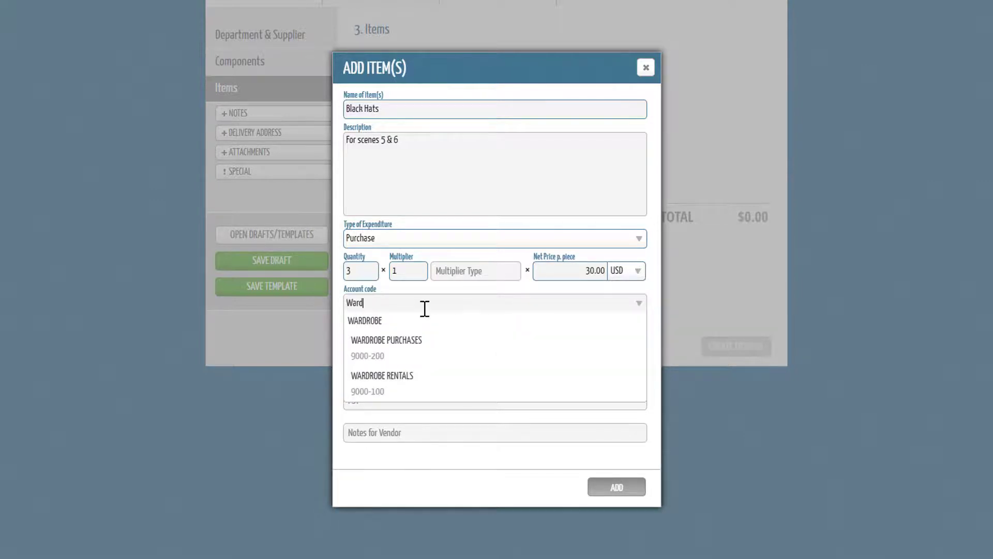
left_click(421, 323)
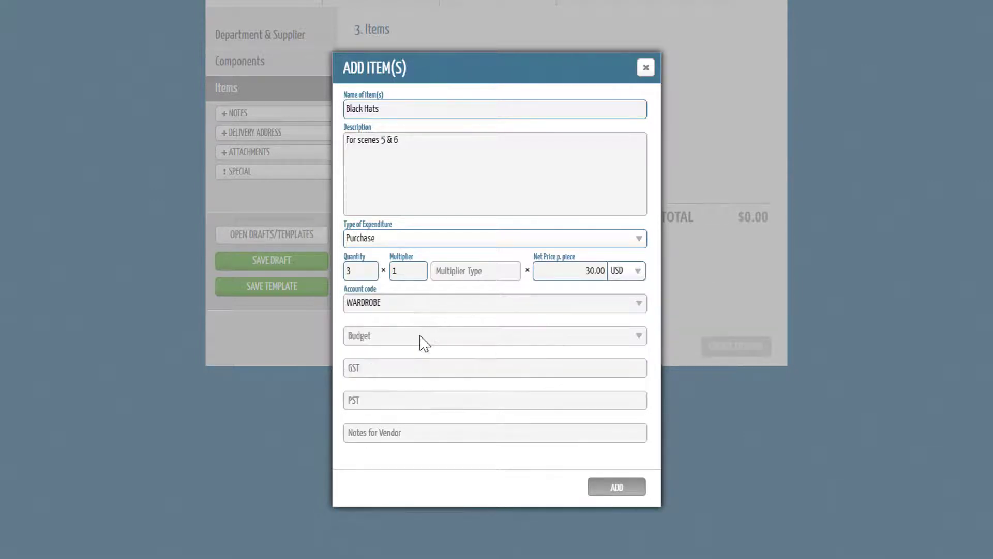
left_click(640, 336)
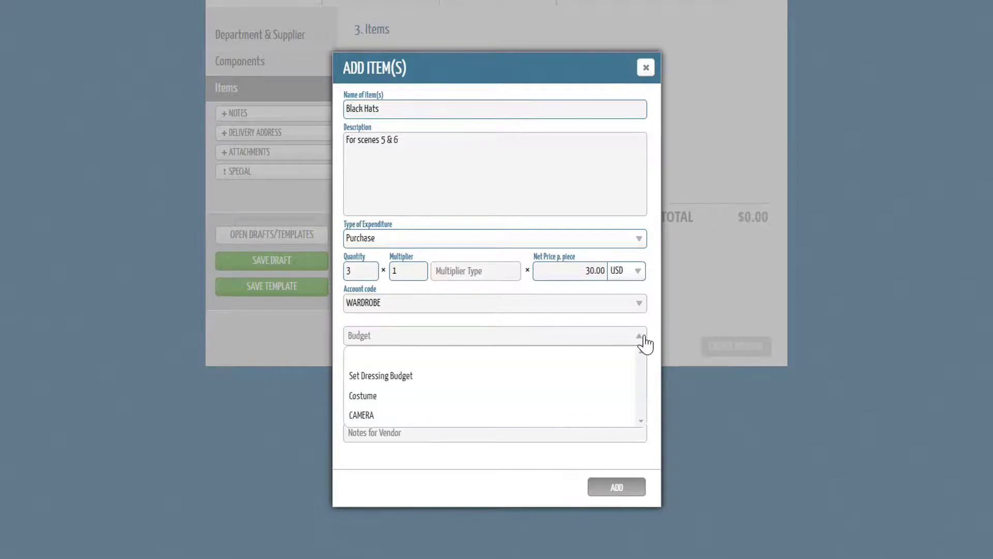
left_click(554, 399)
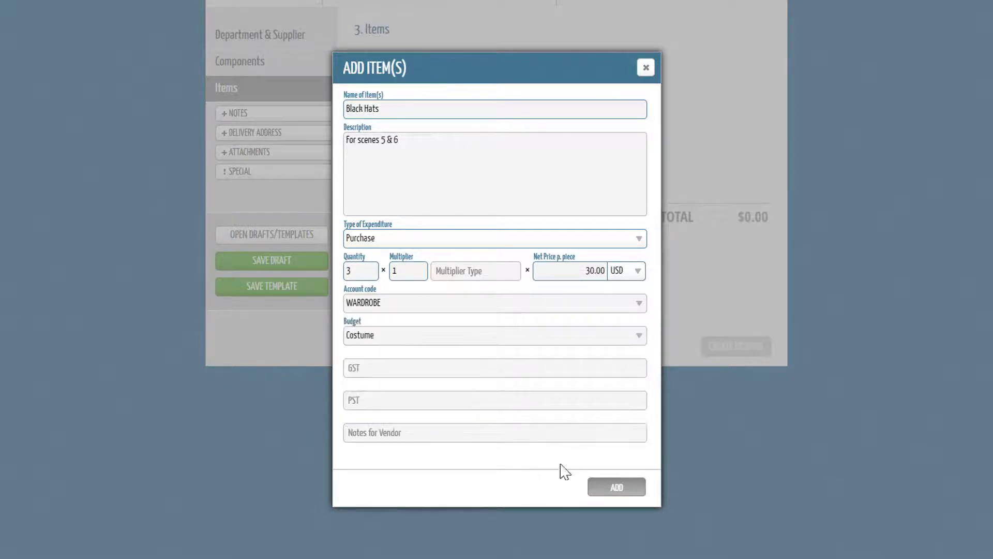
left_click(606, 489)
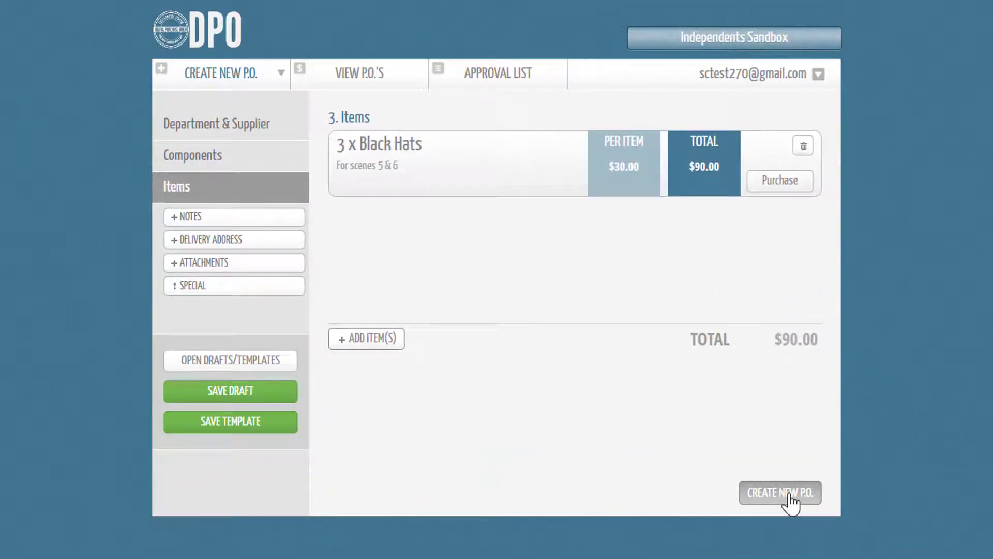
Step: Add the note "Please review" to the new Black Hats purchase order
left_click(274, 224)
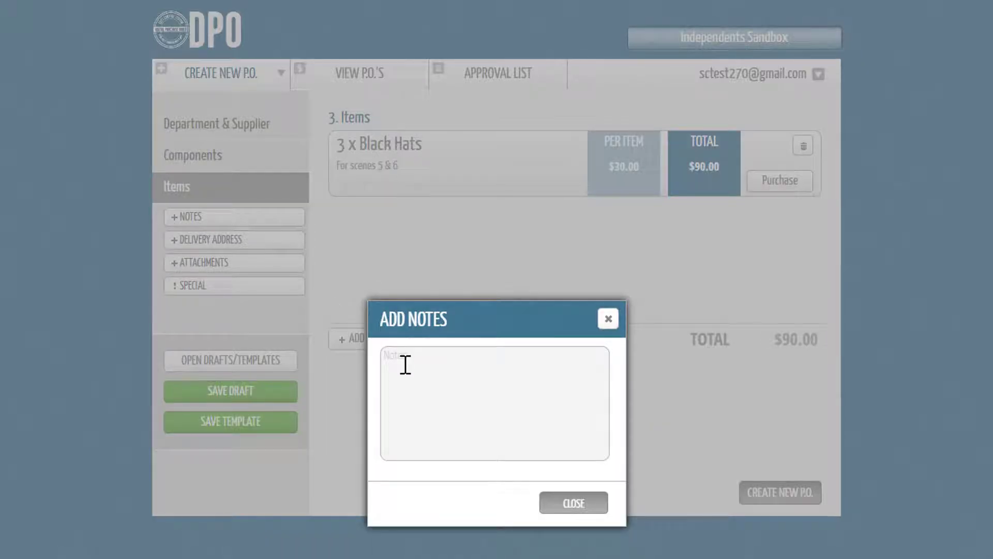
type("Please review")
left_click(565, 506)
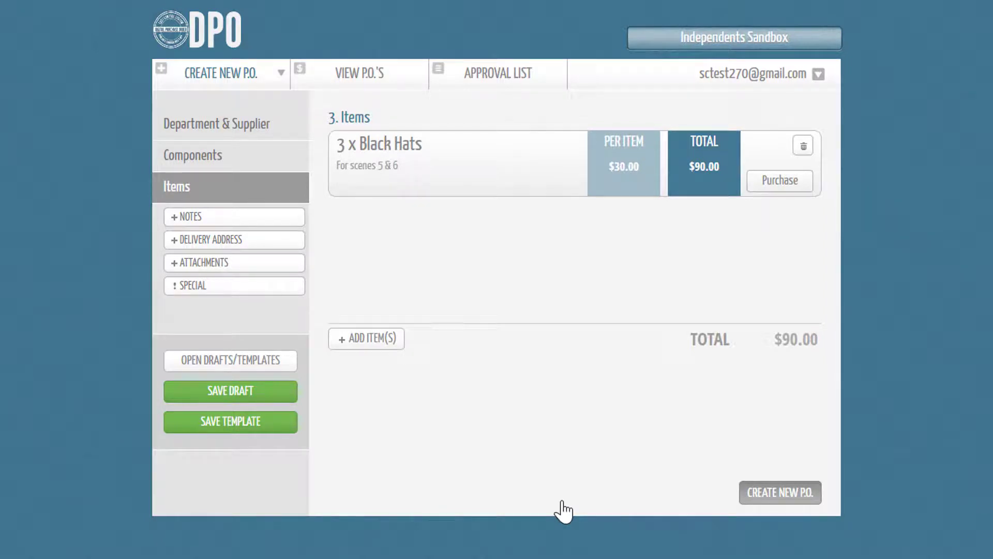
Step: Submit the new Black Hats purchase order and continue to the list of all purchase orders
left_click(268, 302)
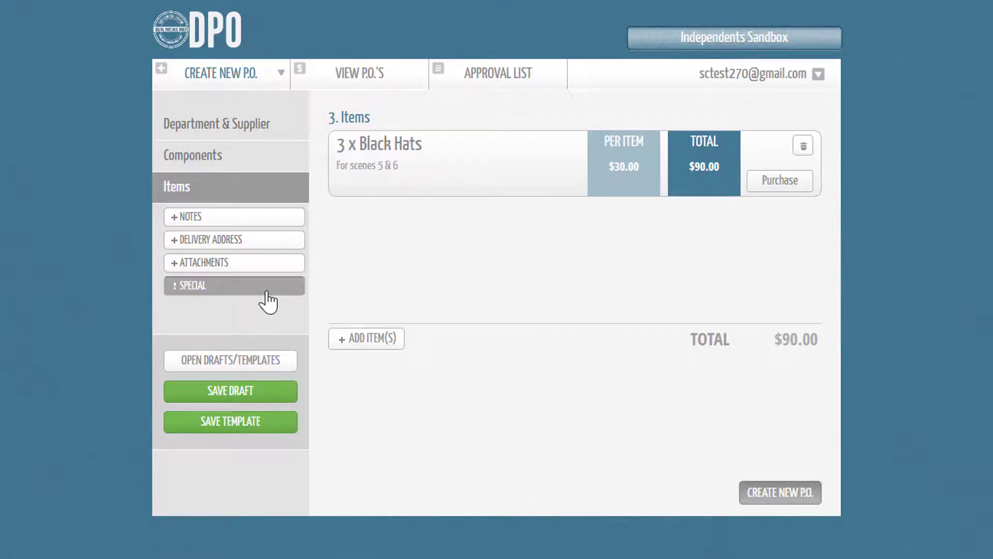
left_click(748, 499)
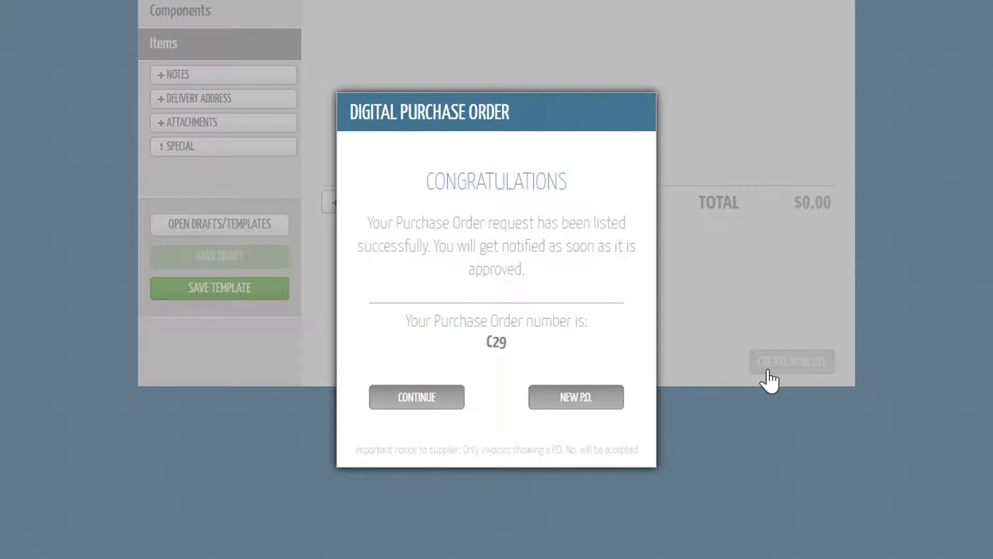
left_click(417, 397)
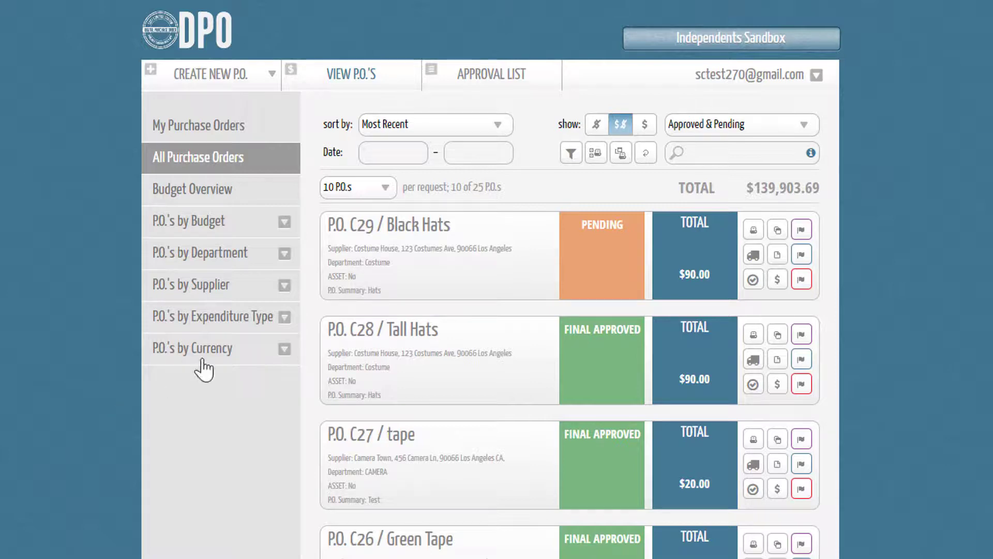
Step: Open the Black Hats purchase order and check the account code options for its item
left_click(440, 279)
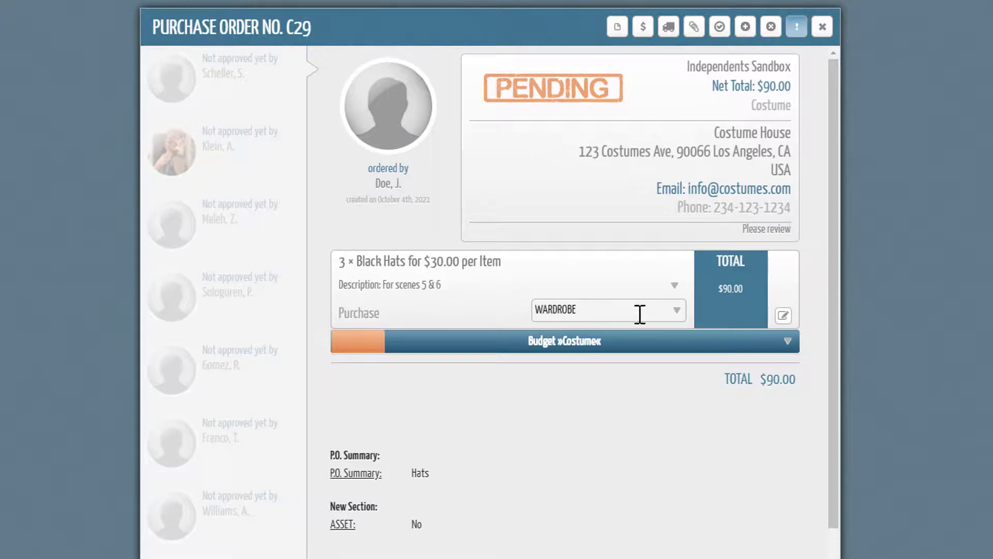
left_click(673, 316)
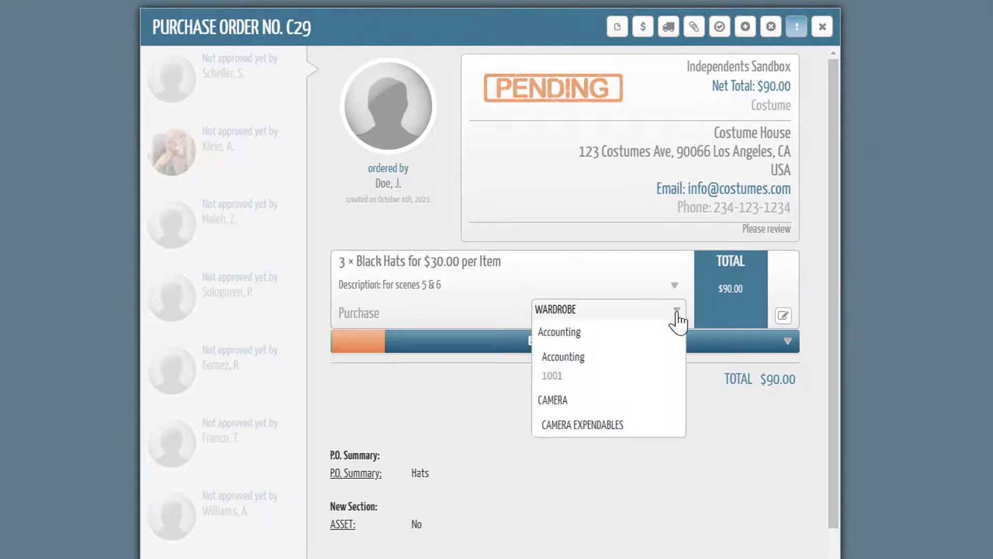
left_click(653, 463)
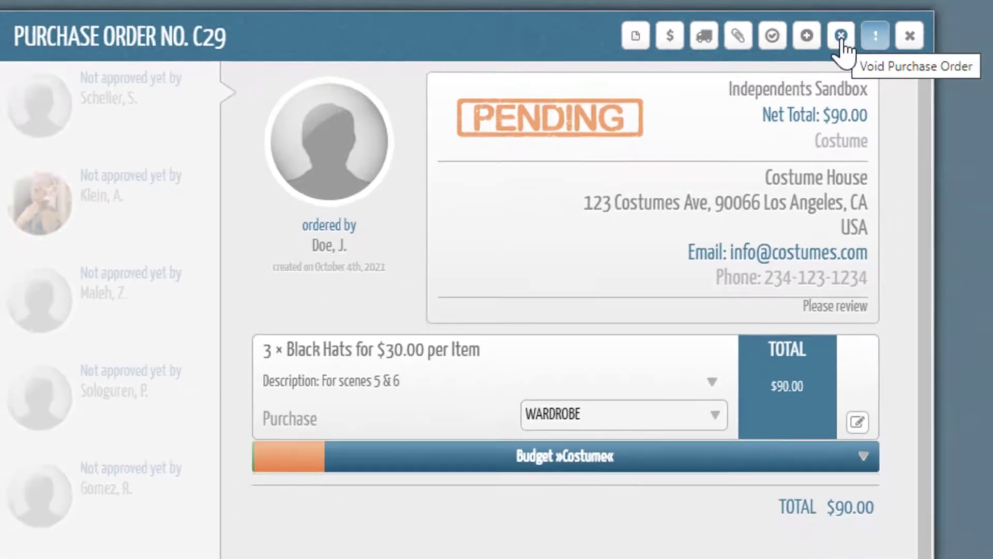
Step: Bring up voiding for the Black Hats purchase order, cancel it, and close the order
left_click(869, 41)
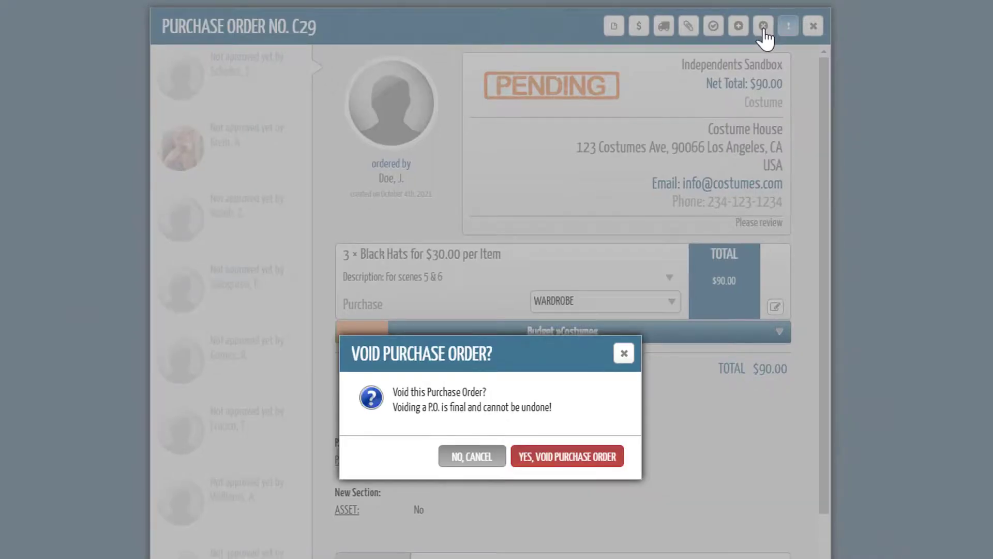
left_click(469, 457)
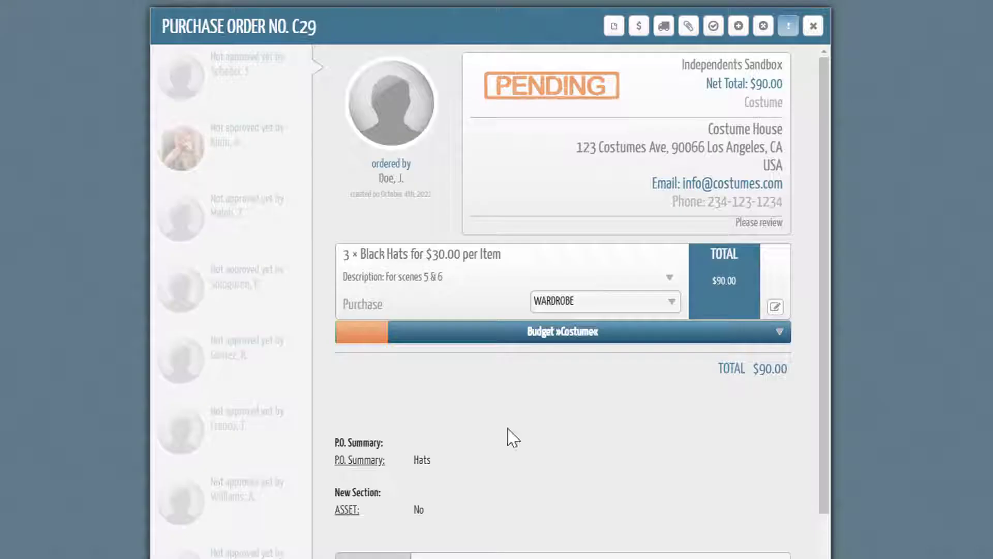
left_click(813, 31)
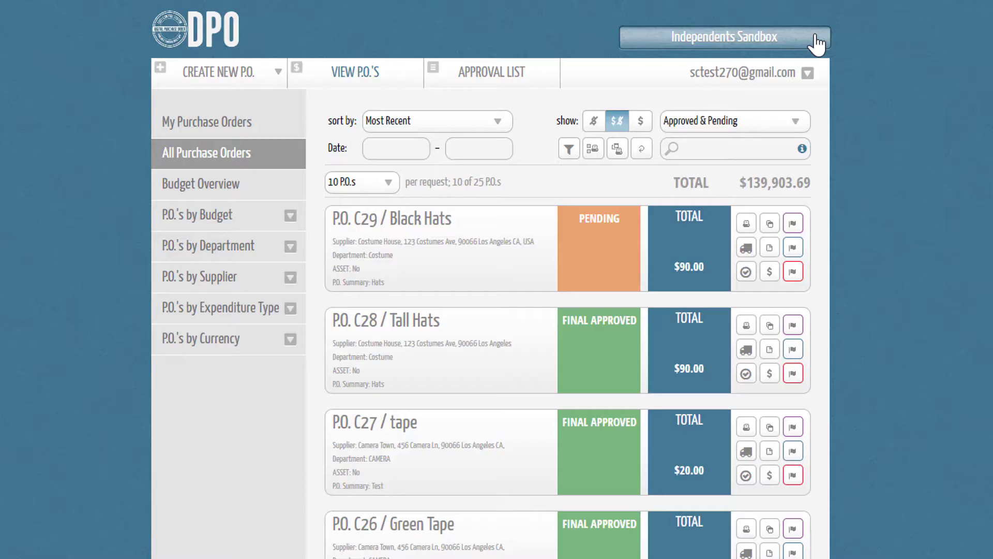
Step: Filter the purchase orders by Void and copy the Green Chroma Adhesive order into a new purchase order form
left_click(745, 121)
scroll(688, 269, "down", 1)
left_click(685, 279)
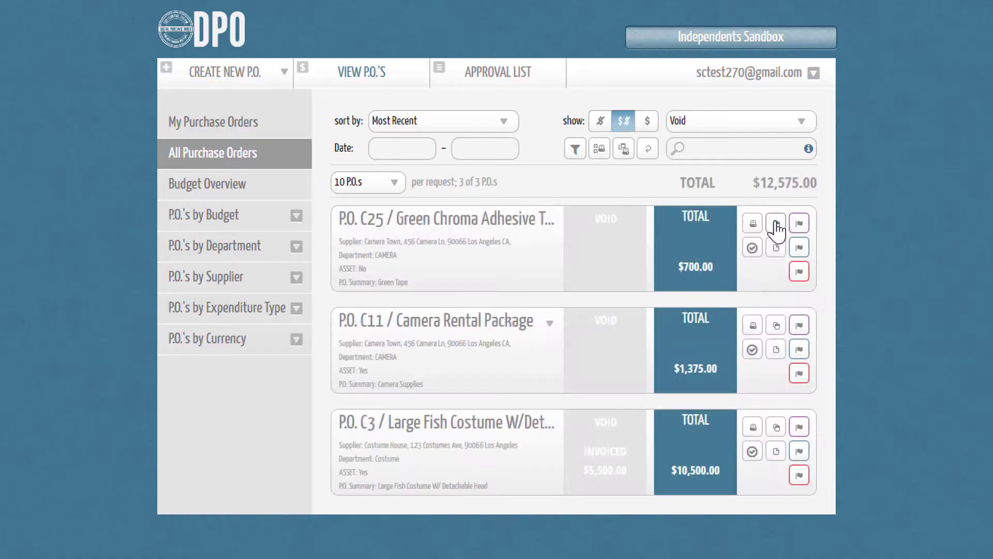
left_click(776, 224)
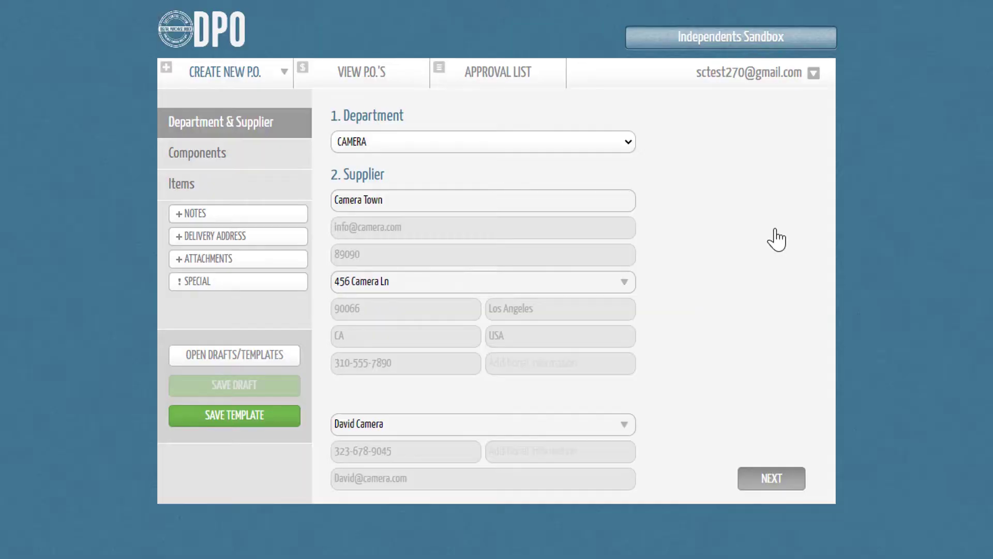
Step: Look through the approval list and open the pending Black Hats purchase order
left_click(510, 77)
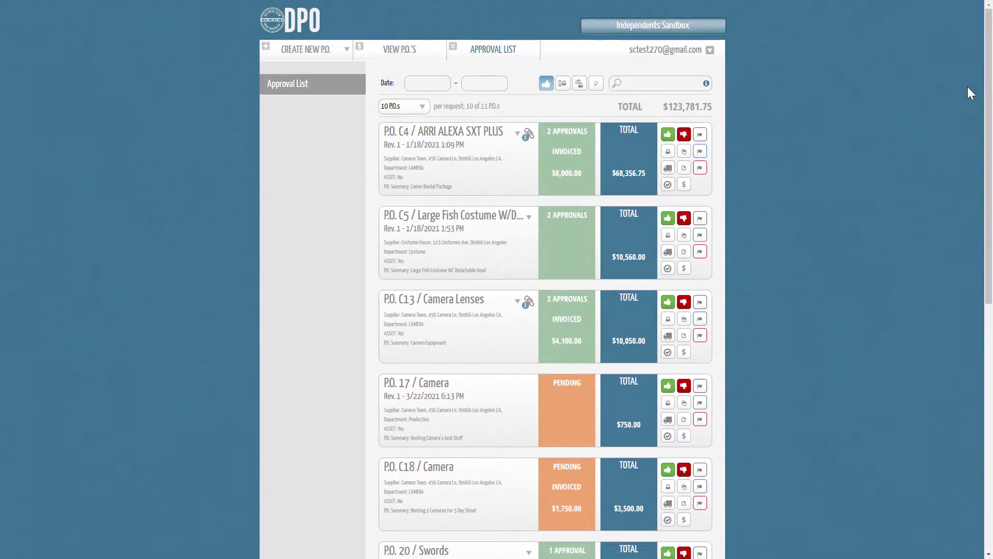
scroll(971, 135, "down", 3)
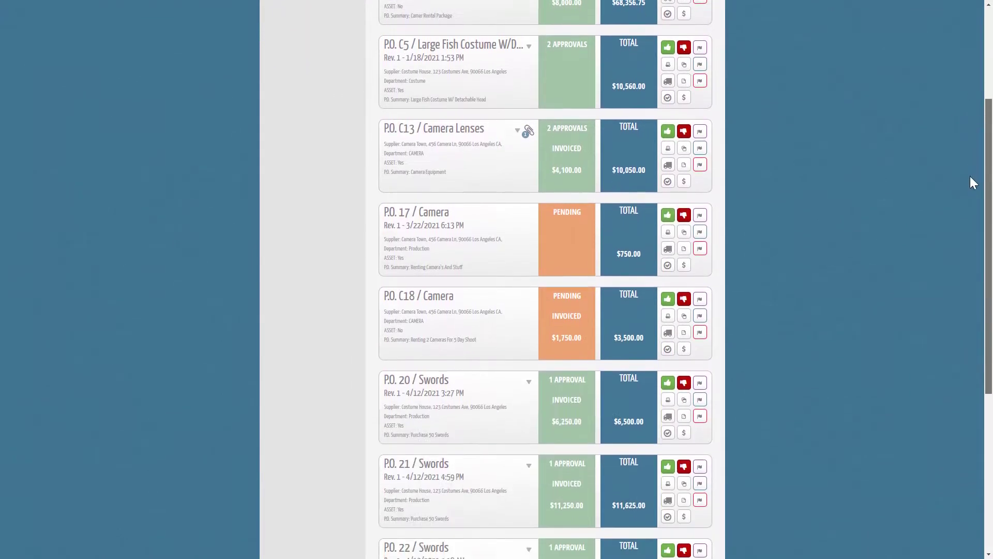
scroll(970, 177, "down", 6)
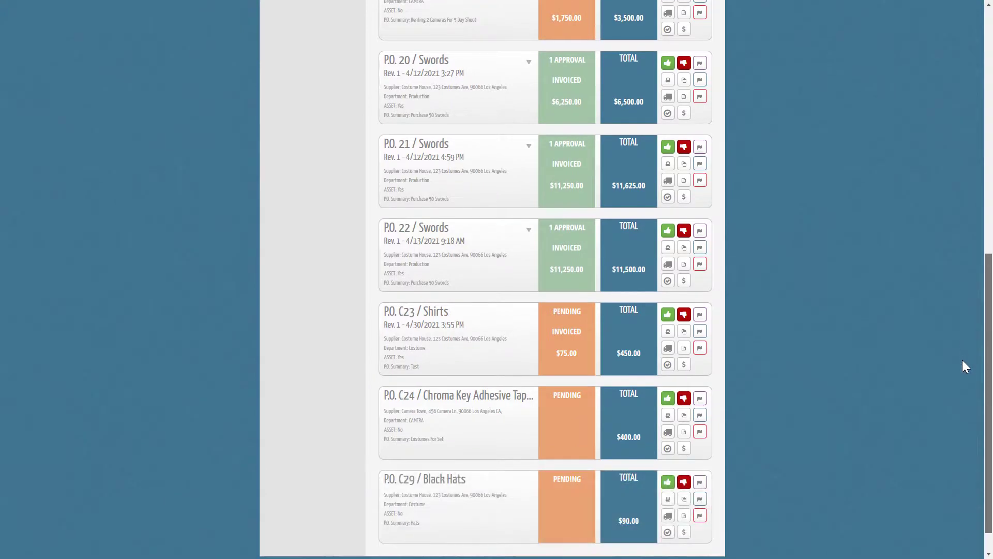
scroll(965, 366, "down", 1)
scroll(965, 380, "up", 10)
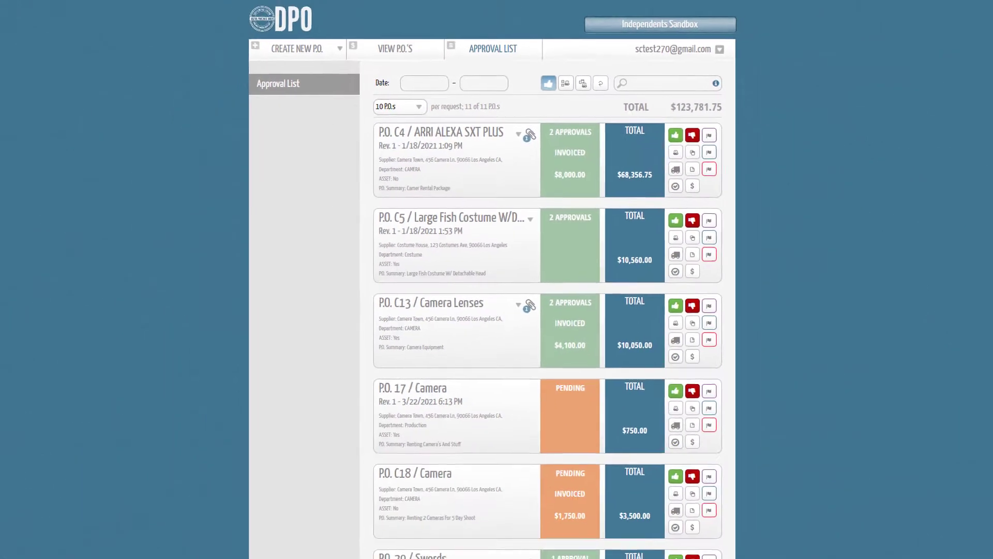
scroll(988, 348, "down", 10)
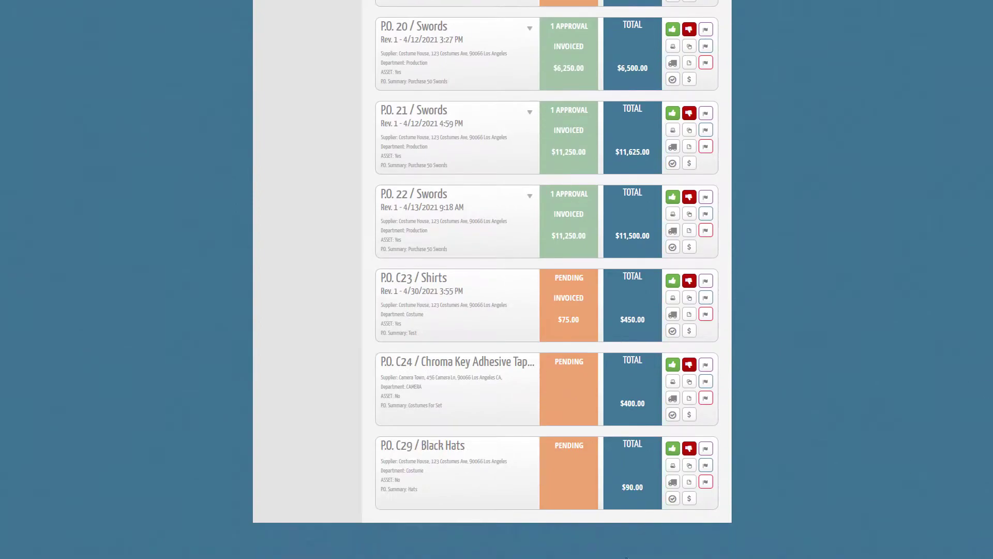
left_click(450, 491)
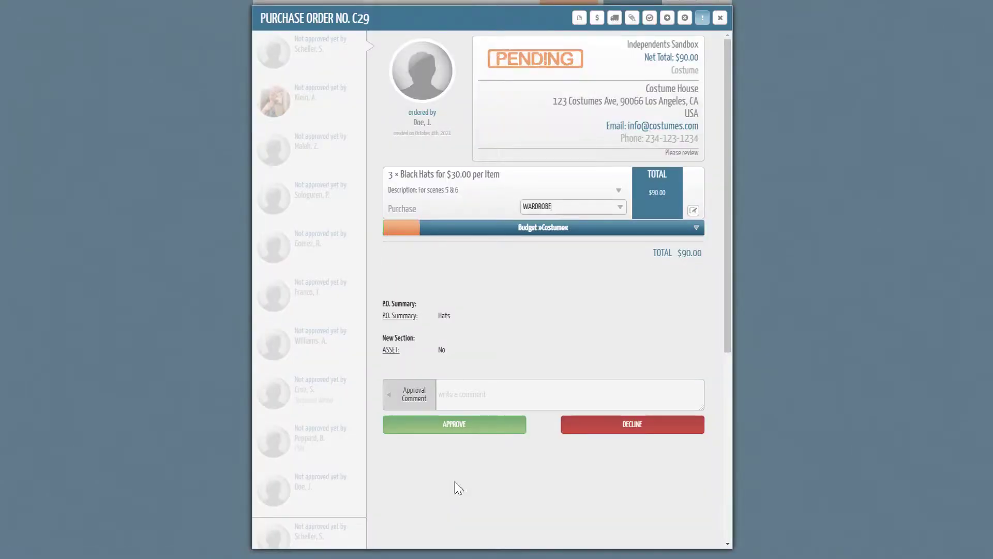
Step: Check the item's account code options, and approve the Black Hats purchase order with the comment "Approved"
left_click(612, 207)
left_click(619, 209)
left_click(608, 344)
left_click(538, 389)
type("Approved")
left_click(477, 426)
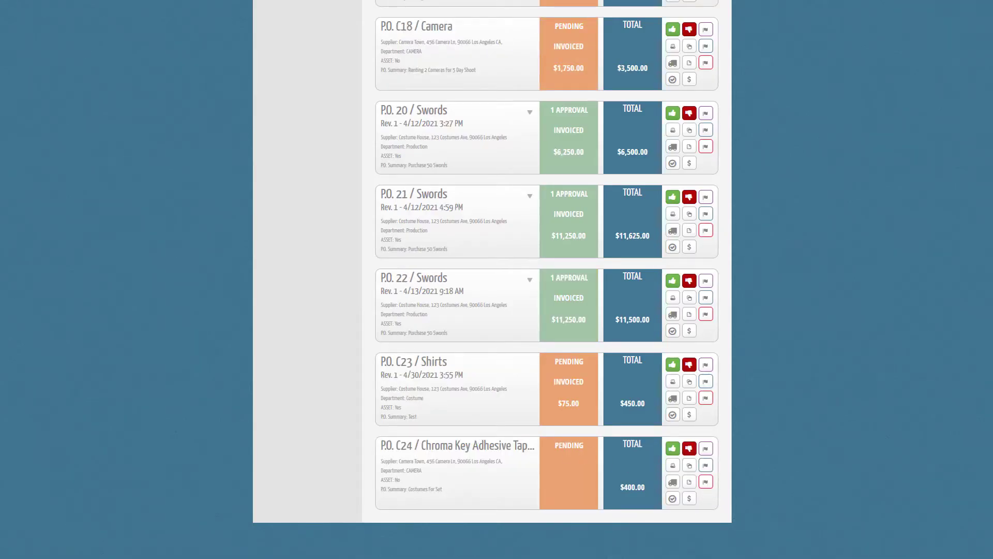
Step: Open the user account settings and view the profile page and the notification settings
scroll(492, 280, "up", 8)
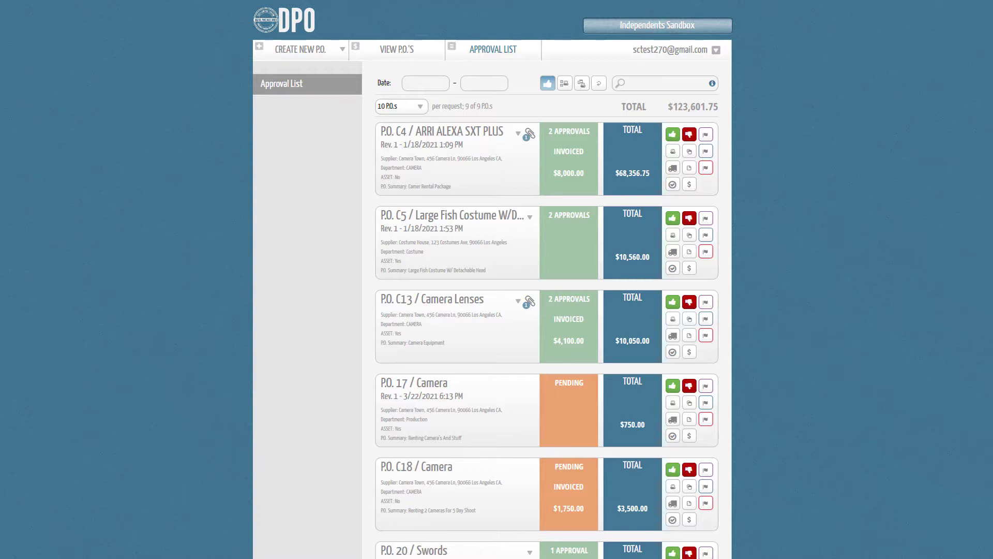
left_click(703, 51)
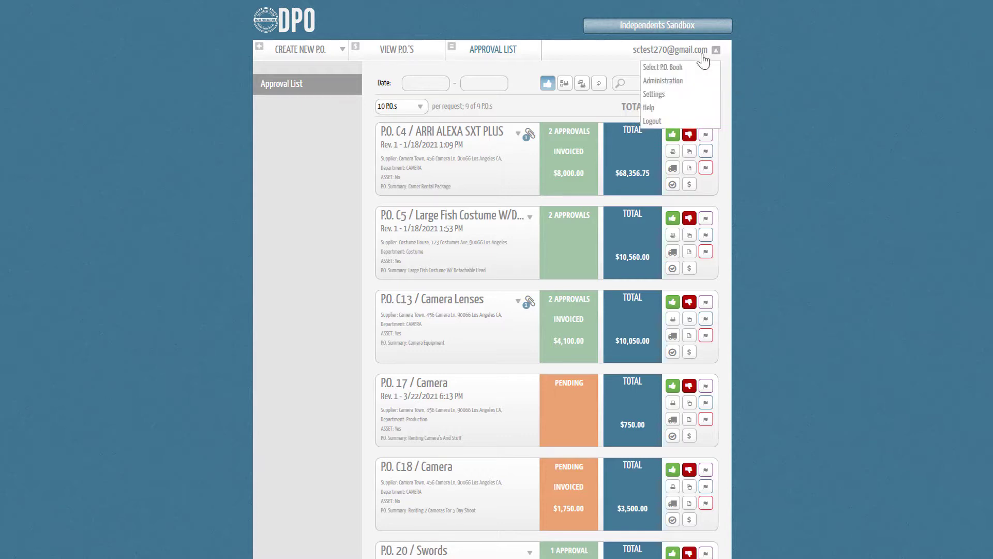
left_click(666, 98)
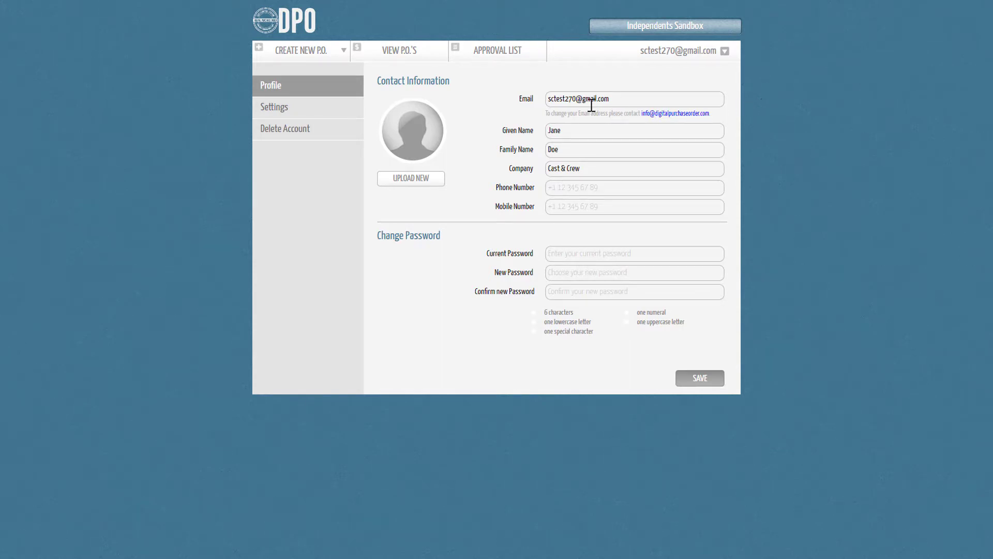
left_click(323, 109)
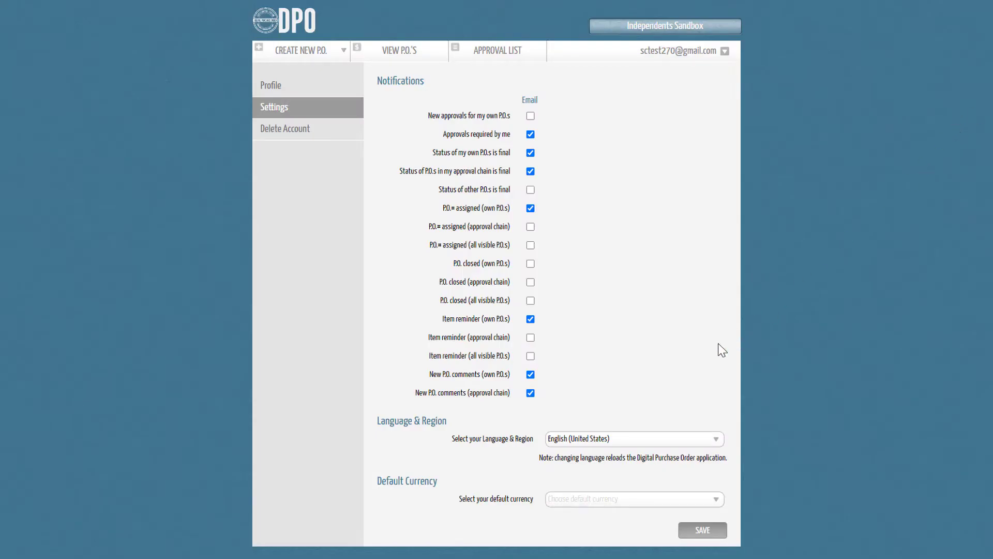
Step: Check the available language and region options and the default currency options without changing them
left_click(647, 440)
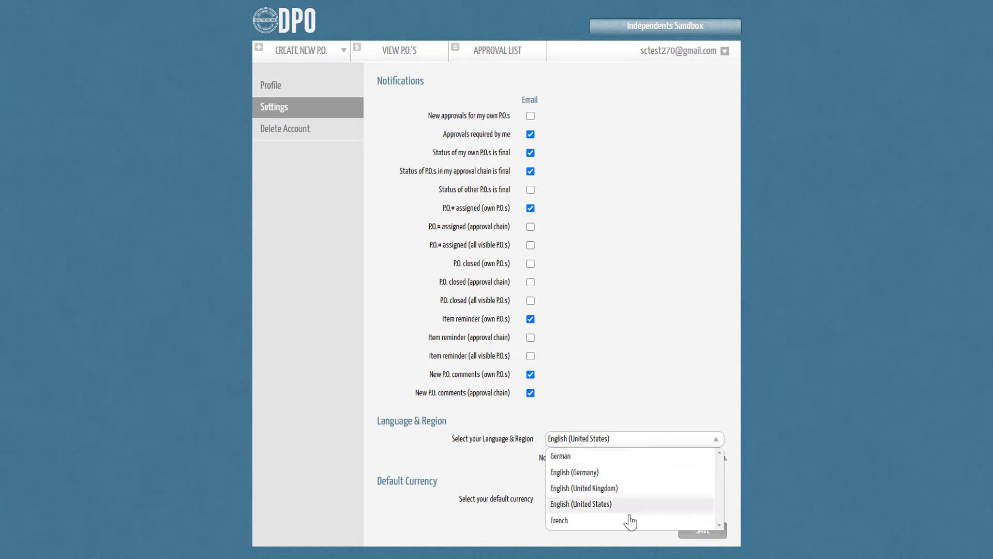
left_click(625, 541)
left_click(626, 501)
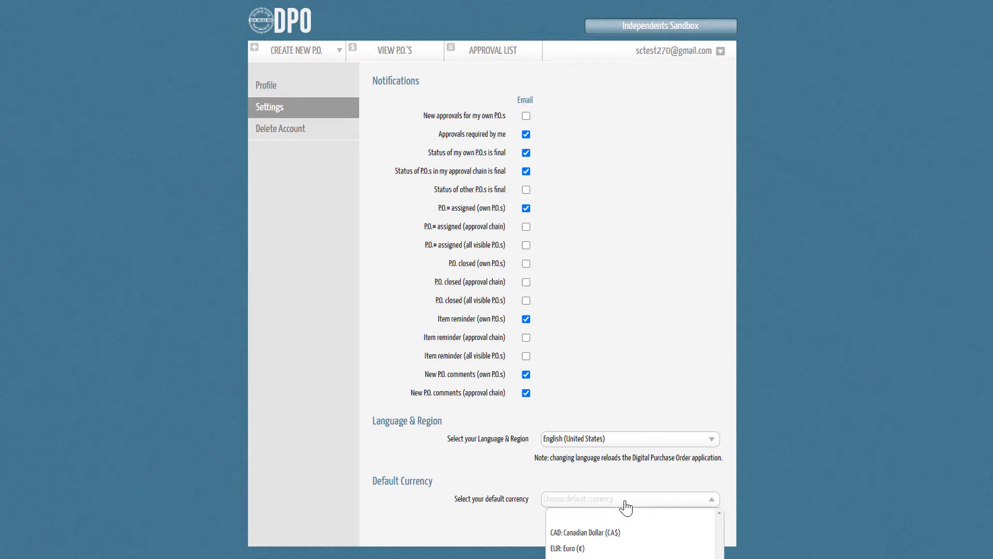
scroll(628, 536, "down", 1)
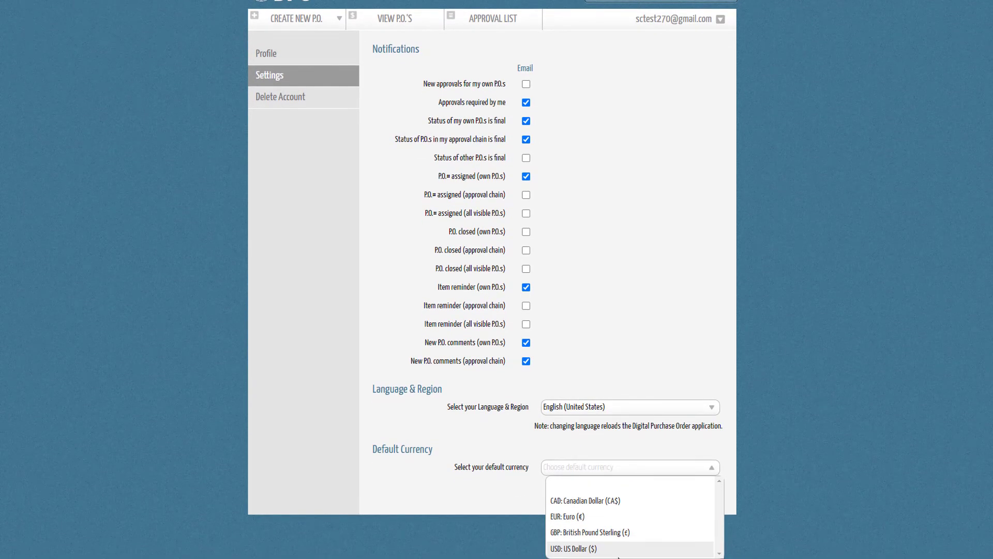
left_click(669, 351)
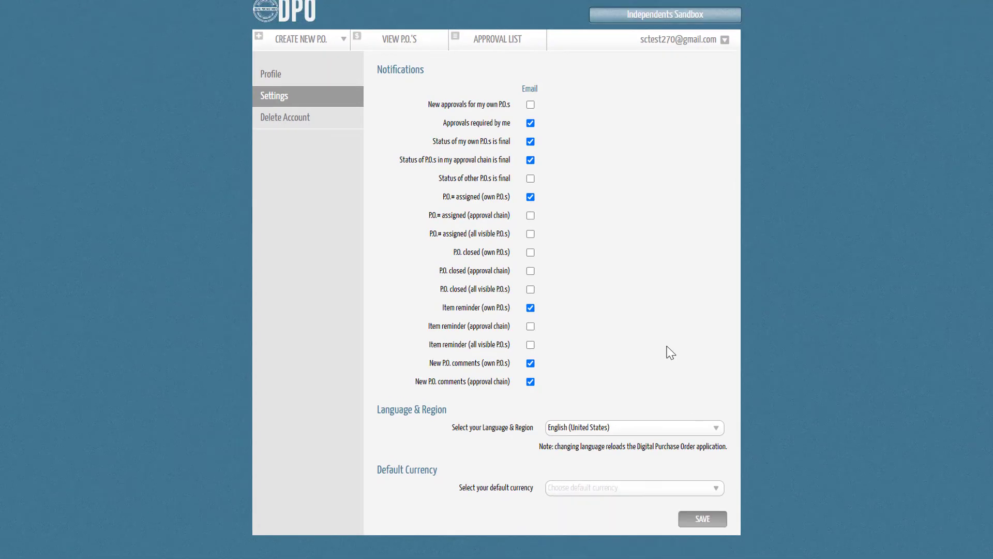
Step: Log out of the user account
left_click(678, 39)
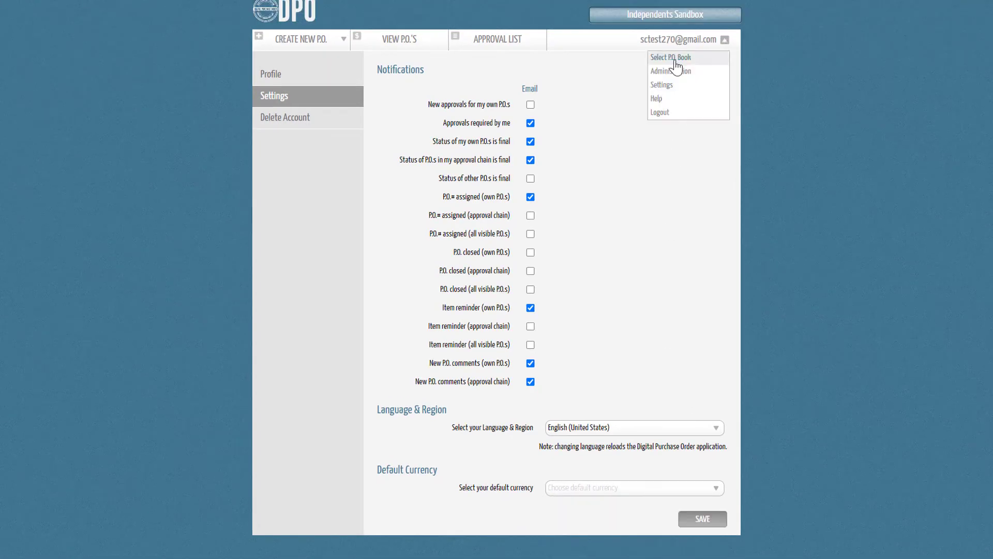
left_click(660, 113)
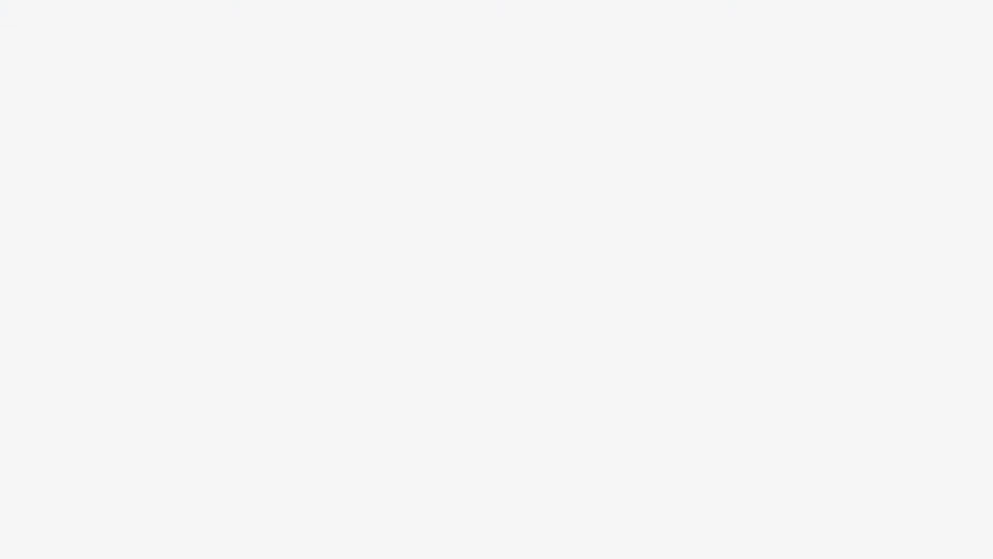